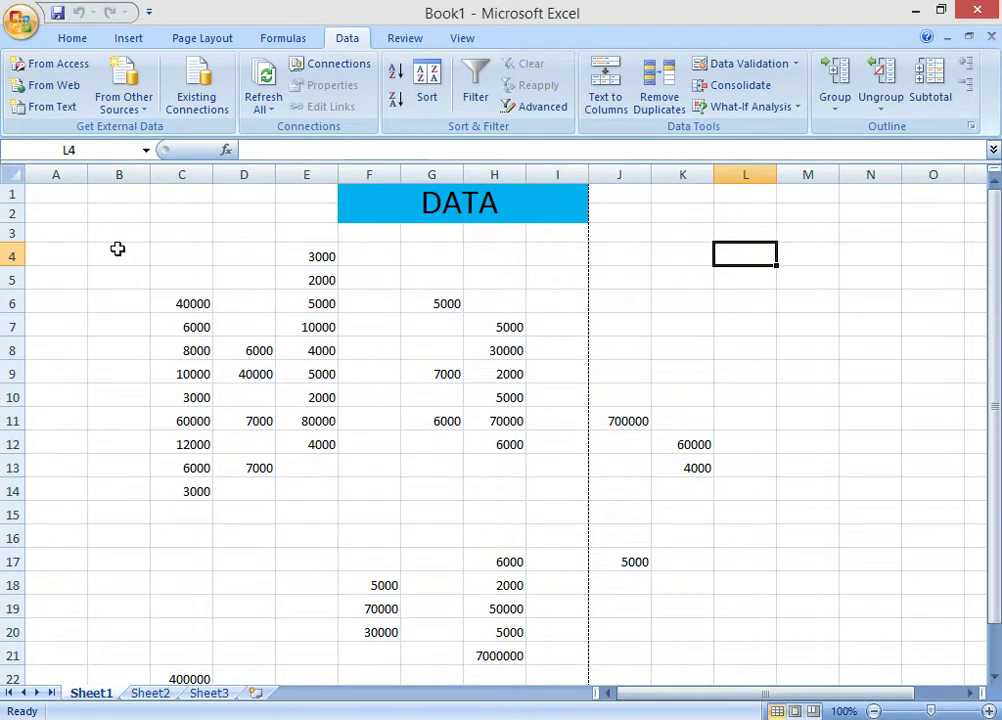
# Select B4:K22 and apply a whole-number validation rule with minimum 2000 and maximum 10000.
pyautogui.moveTo(117, 248)
pyautogui.mouseDown()
pyautogui.moveTo(528, 375)
pyautogui.moveTo(675, 514)
pyautogui.moveTo(693, 595)
pyautogui.moveTo(691, 675)
pyautogui.mouseUp()
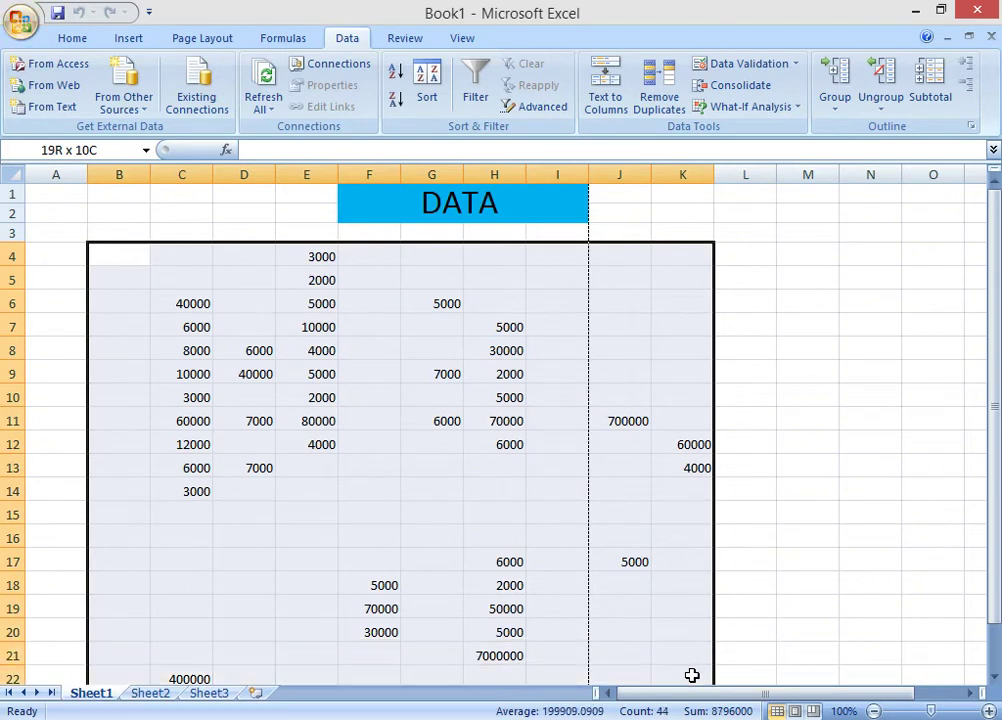
pyautogui.click(796, 64)
pyautogui.click(797, 92)
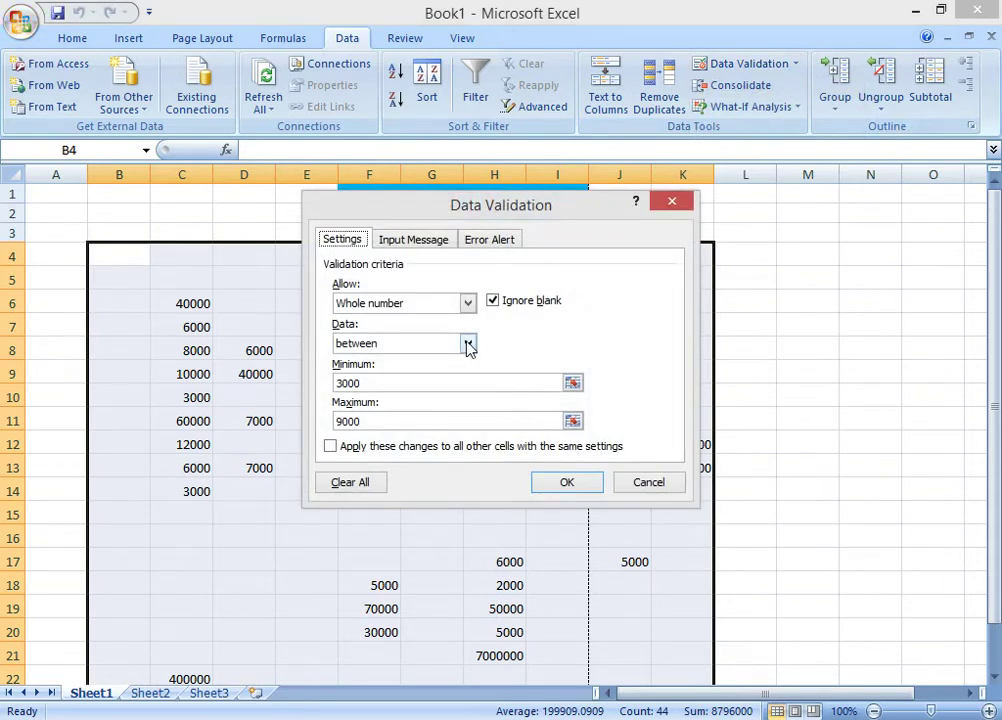
pyautogui.click(467, 343)
pyautogui.click(370, 357)
pyautogui.click(387, 384)
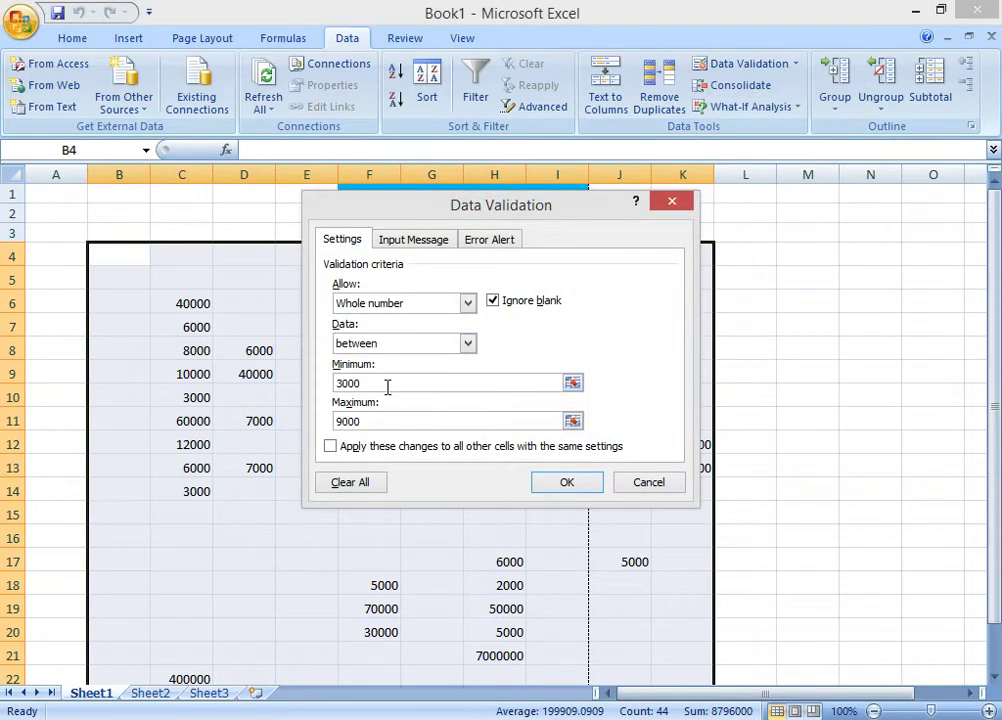
pyautogui.press('BackSpace')
pyautogui.press('BackSpace')
pyautogui.press('BackSpace')
pyautogui.press('BackSpace')
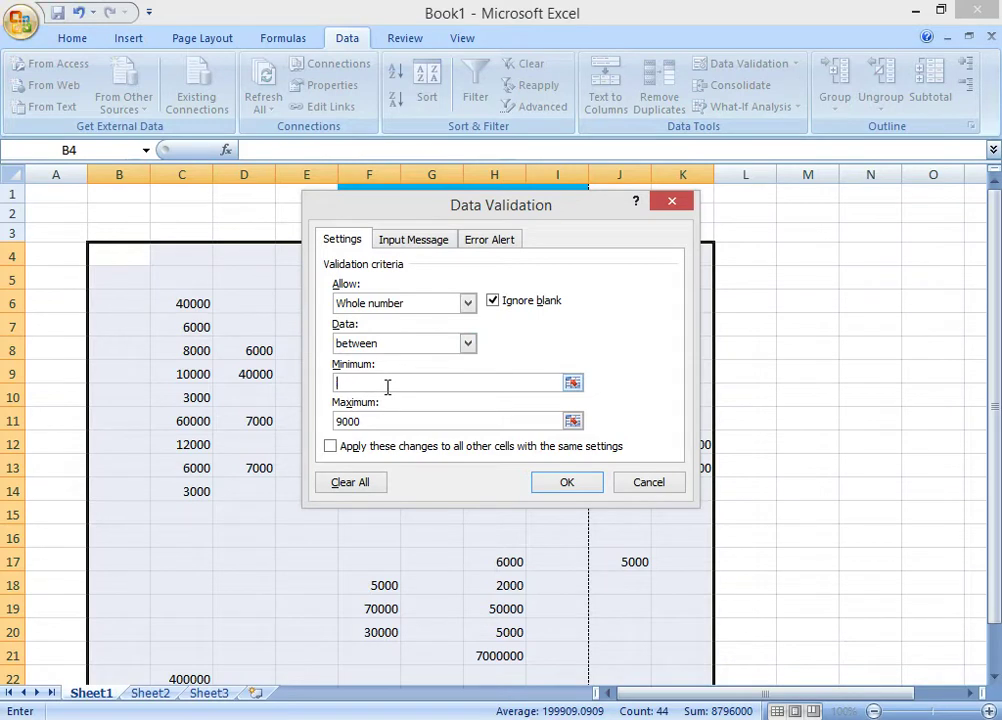
pyautogui.write('2000')
pyautogui.click(372, 421)
pyautogui.press('BackSpace')
pyautogui.press('BackSpace')
pyautogui.press('BackSpace')
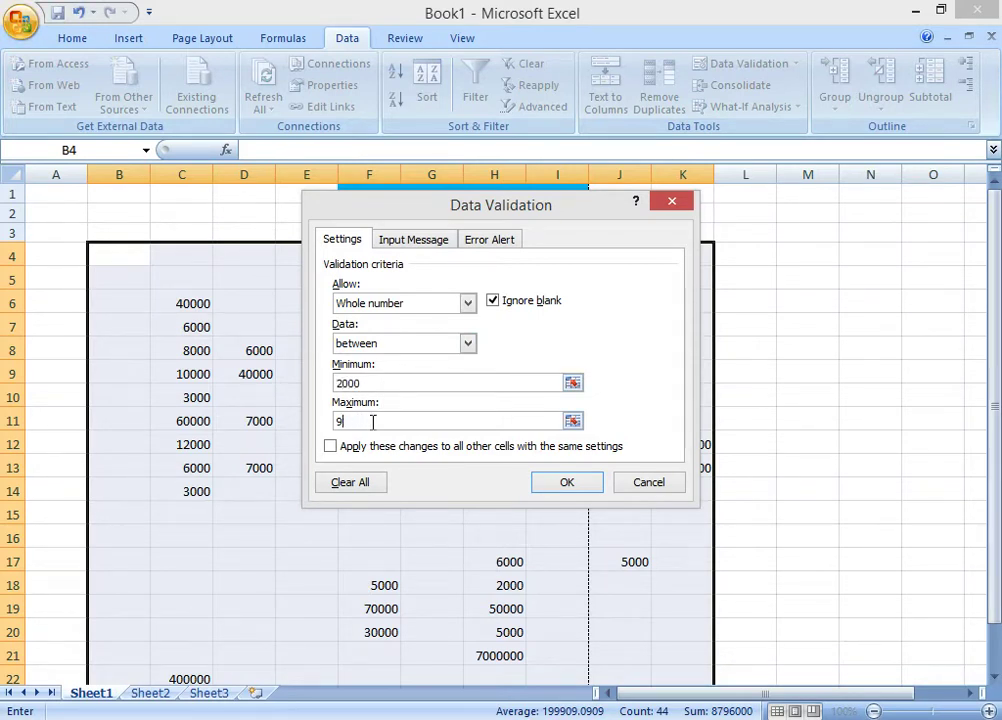
pyautogui.press('BackSpace')
pyautogui.write('1000')
pyautogui.write('0')
pyautogui.click(578, 484)
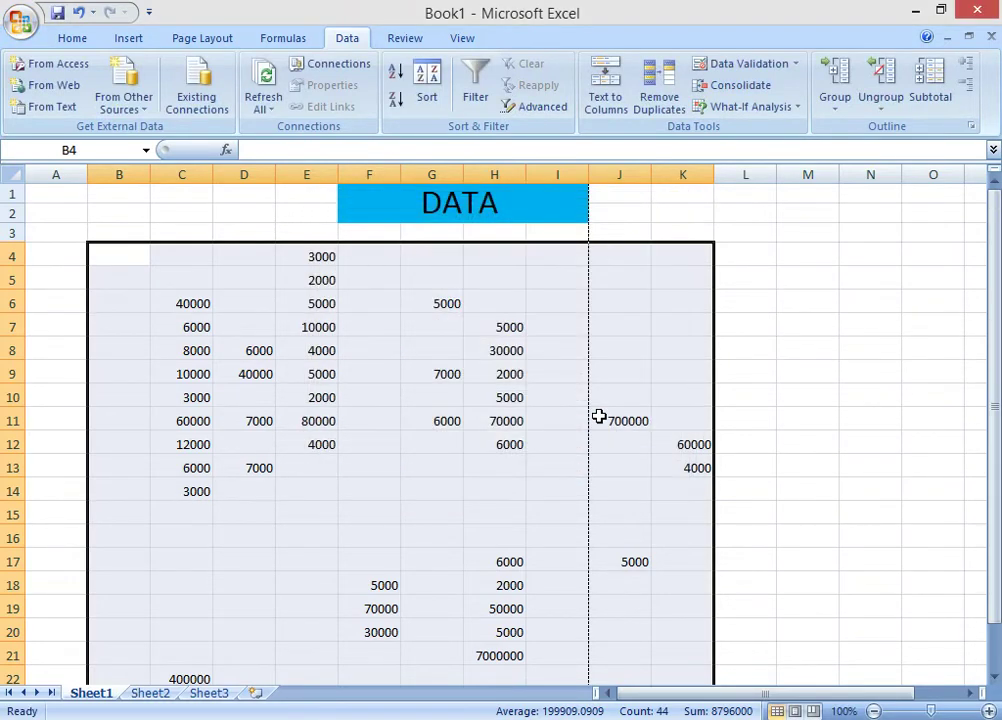
# Circle invalid data, then check the circled 30000 in H8, 70000 in H11, 60000 in C11, and 50000 in H19.
pyautogui.click(796, 64)
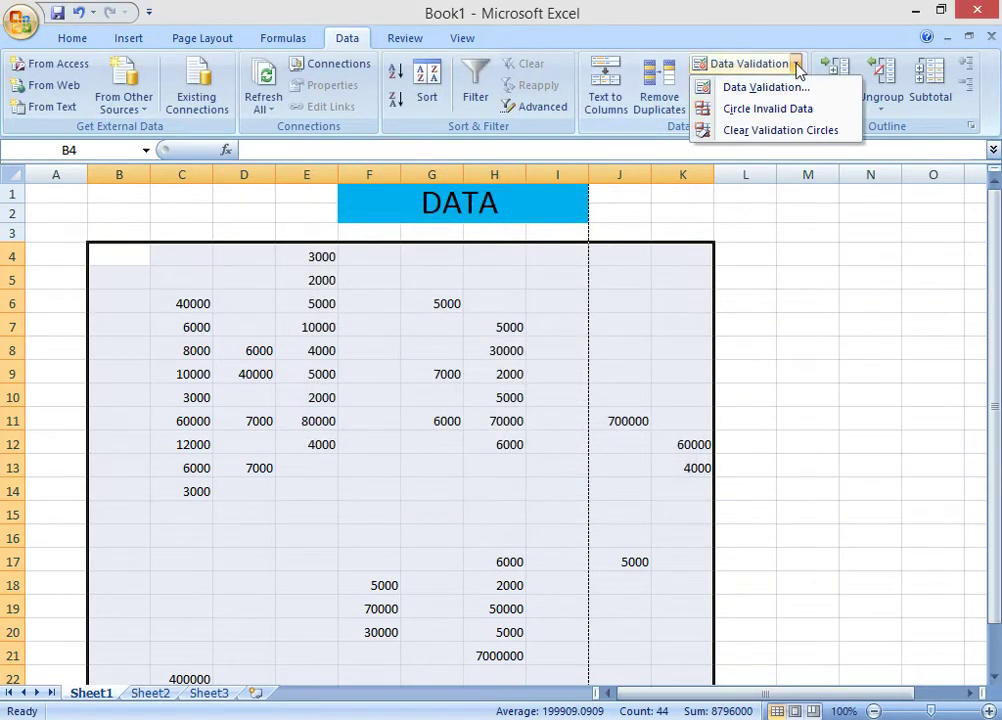
pyautogui.click(806, 117)
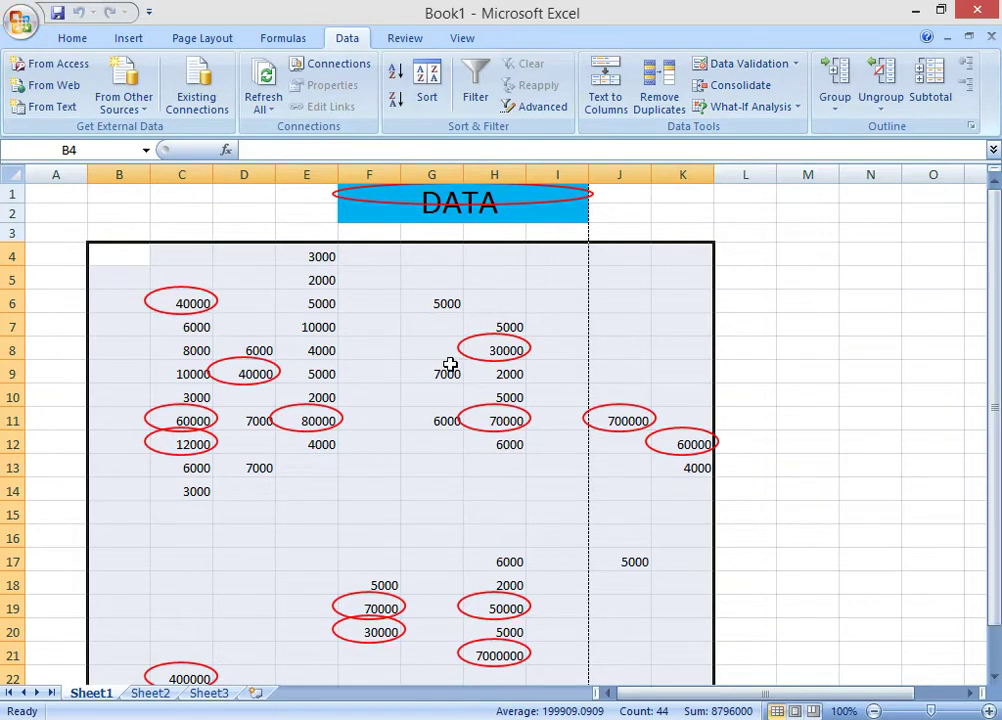
pyautogui.click(511, 352)
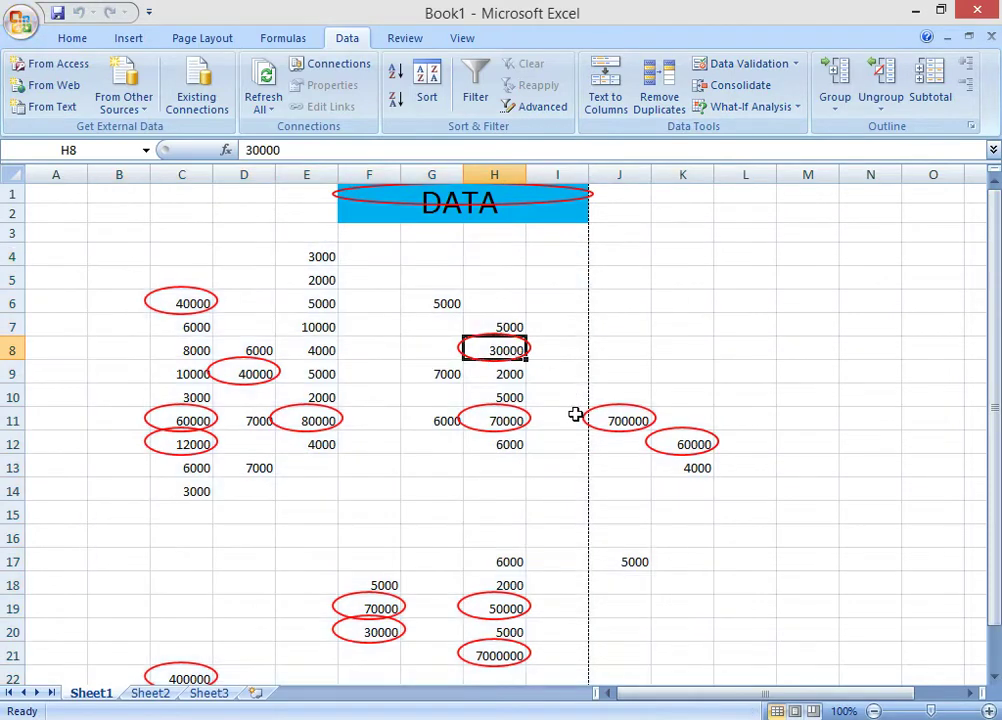
pyautogui.click(497, 418)
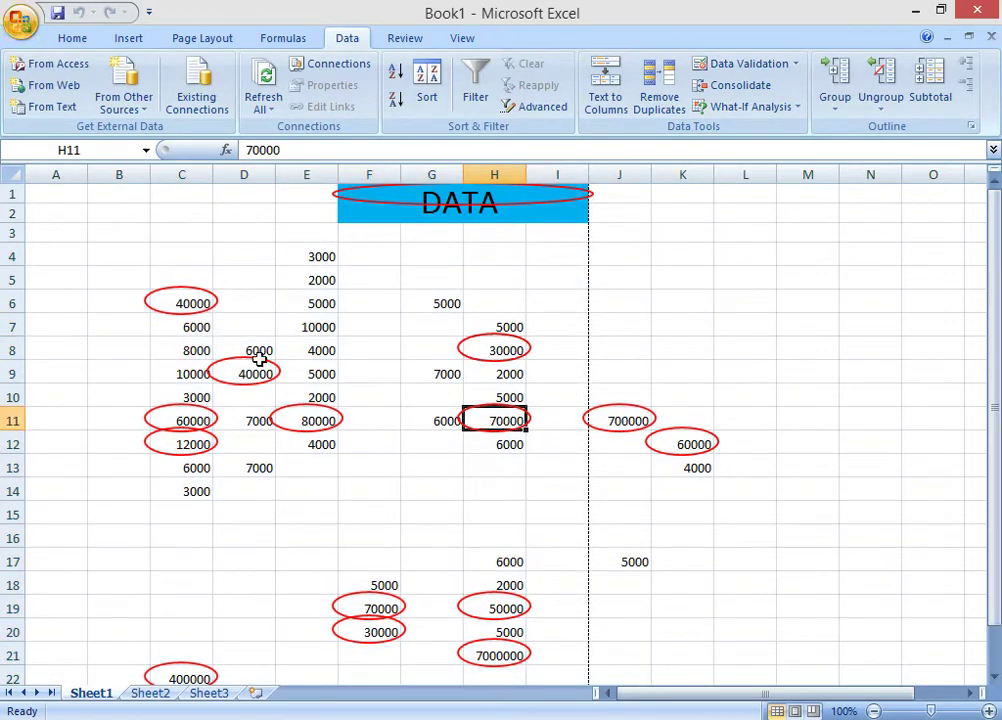
pyautogui.click(188, 418)
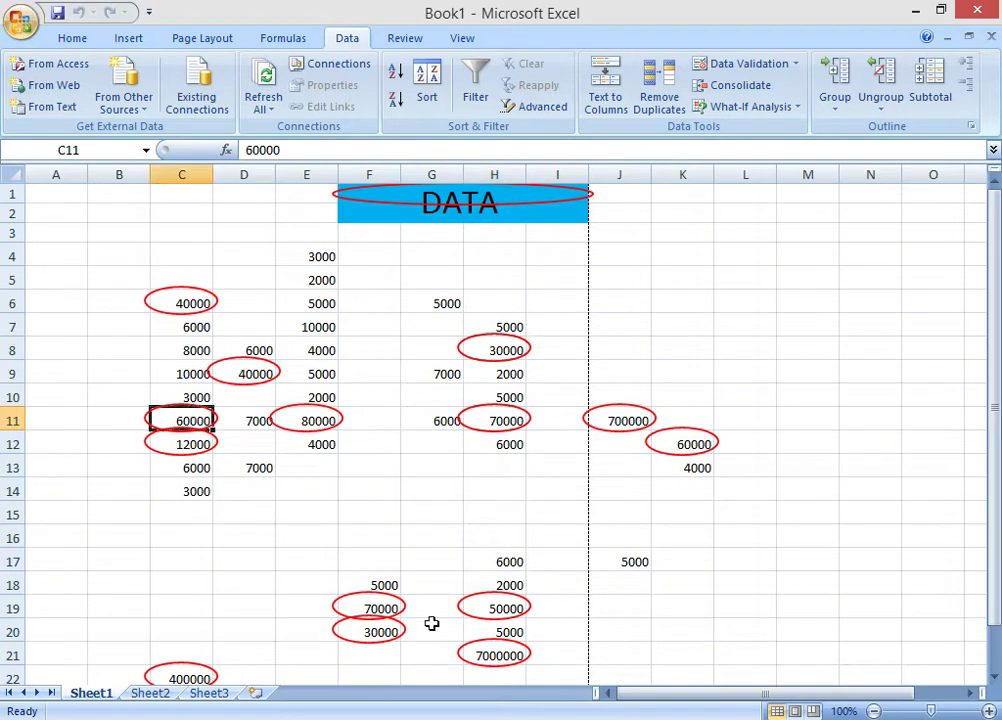
pyautogui.click(512, 604)
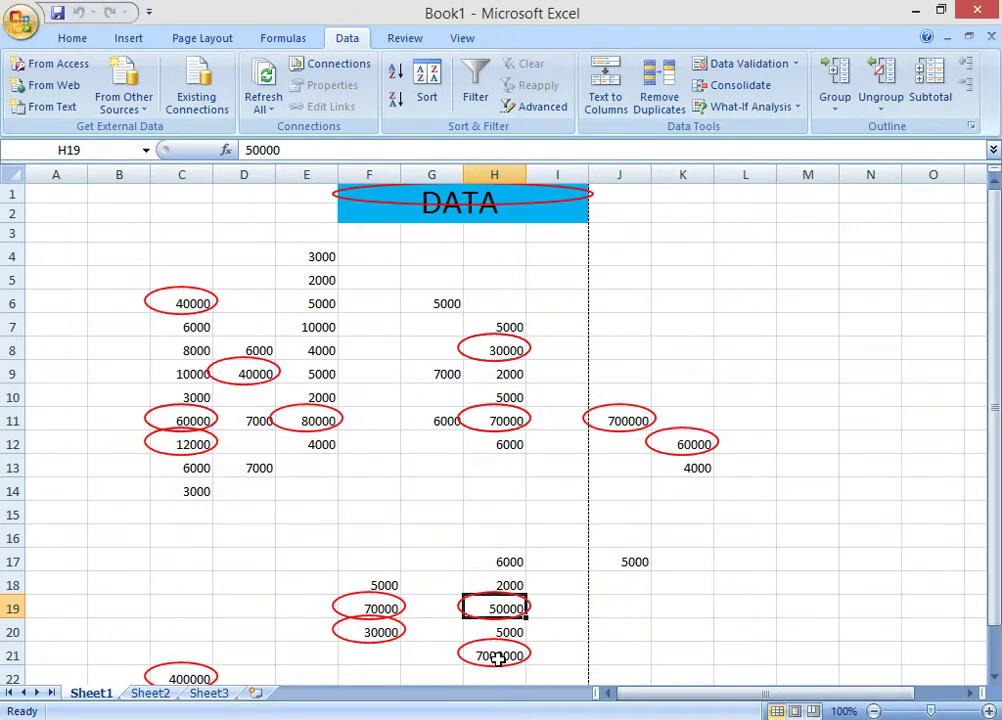
pyautogui.press('Up')
pyautogui.press('Up')
pyautogui.press('Up')
pyautogui.press('Left')
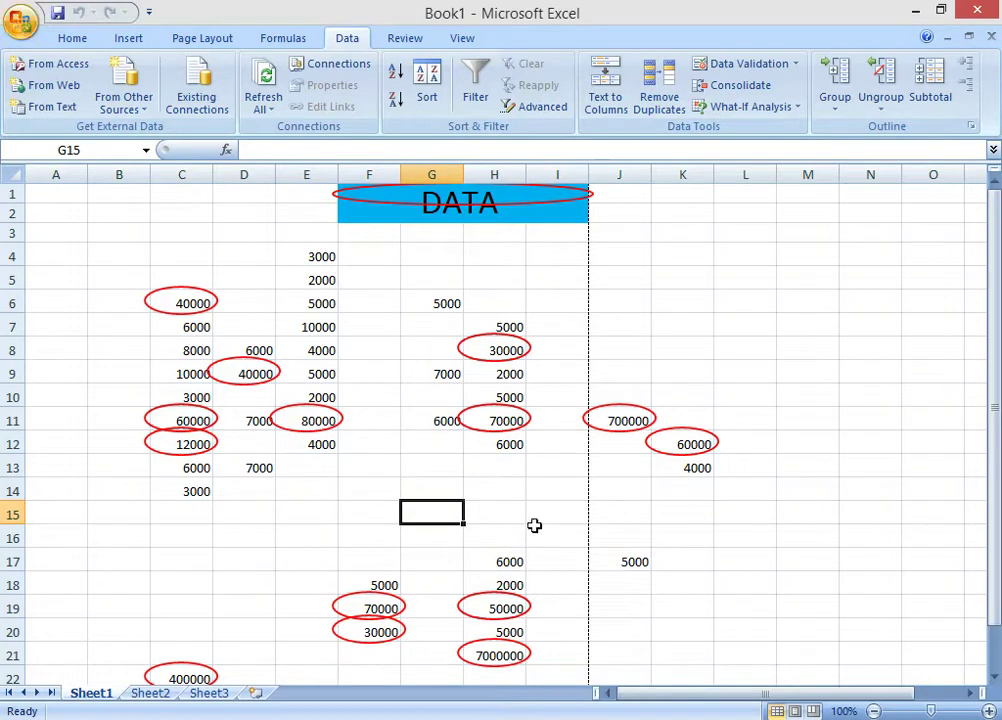
# Replace 40000 in D9 with 6000 and 60000 in C11 with 5000.
pyautogui.click(250, 373)
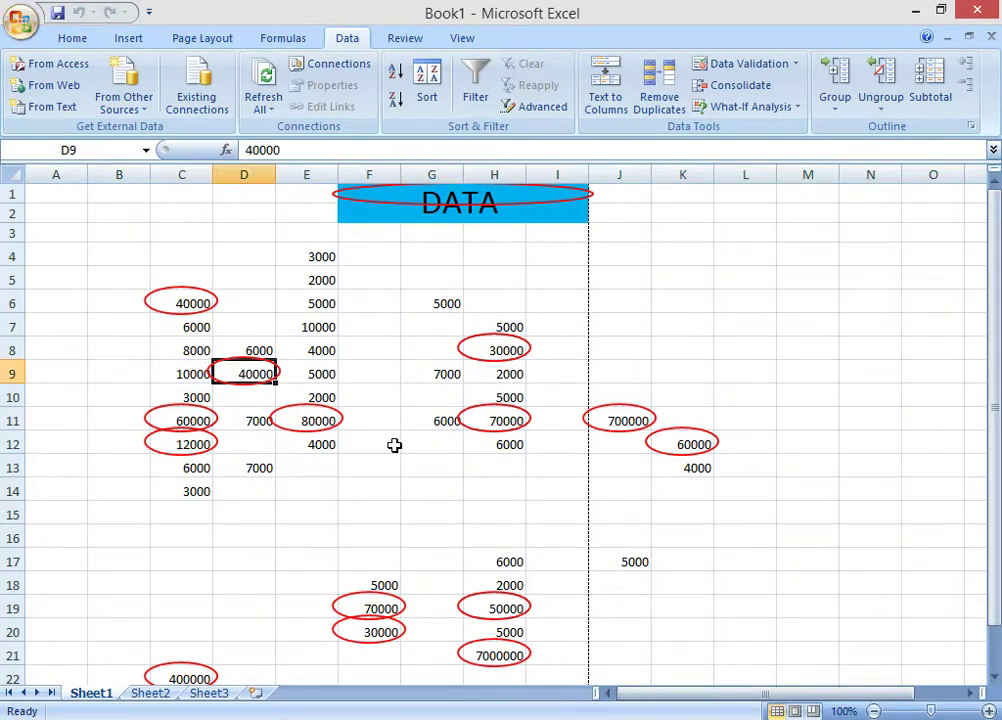
pyautogui.write('6000')
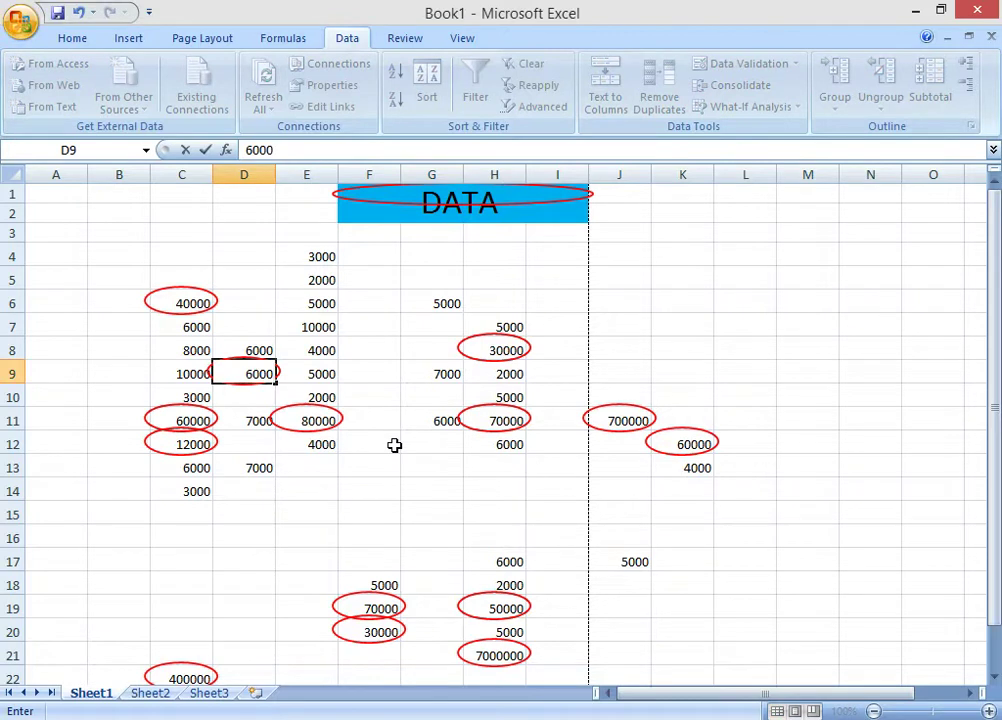
pyautogui.press('Return')
pyautogui.press('Left')
pyautogui.press('Down')
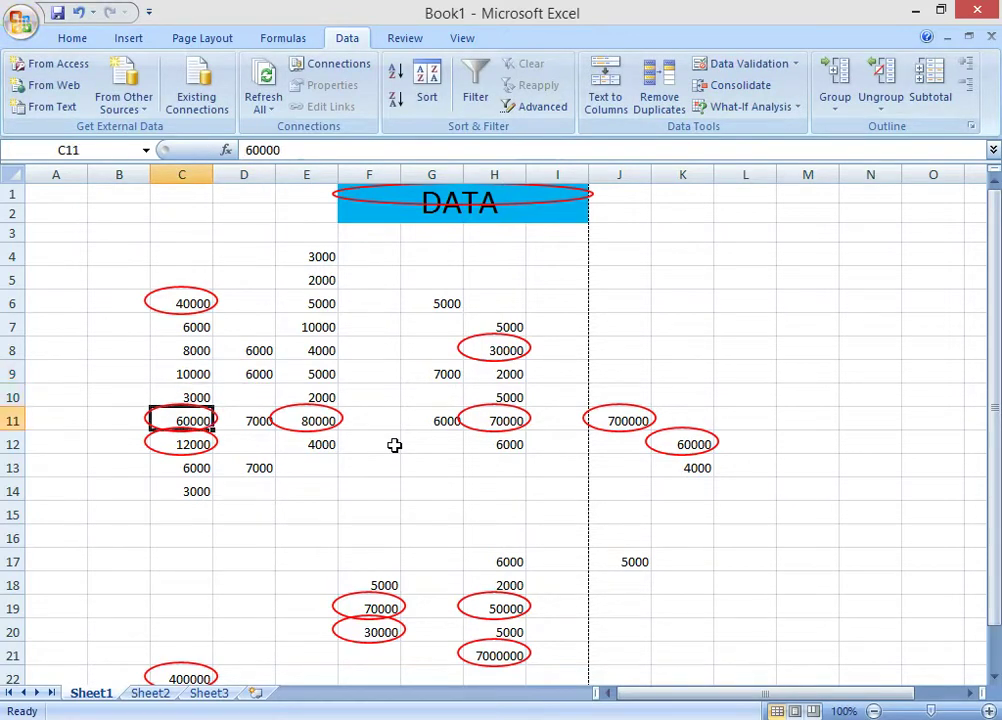
pyautogui.write('50000')
pyautogui.press('BackSpace')
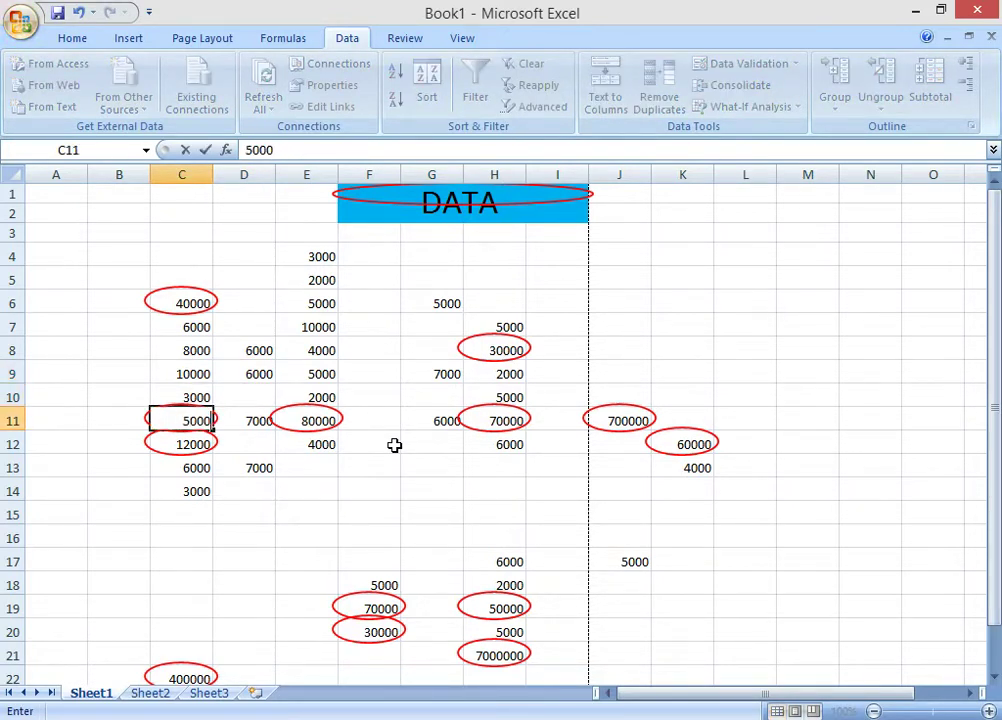
pyautogui.press('Return')
# Enter 70000 in F19 to test the rule, then retry after it is rejected.
pyautogui.press('Down')
pyautogui.press('Down')
pyautogui.press('Down')
pyautogui.press('Down')
pyautogui.press('Down')
pyautogui.press('Right')
pyautogui.press('Right')
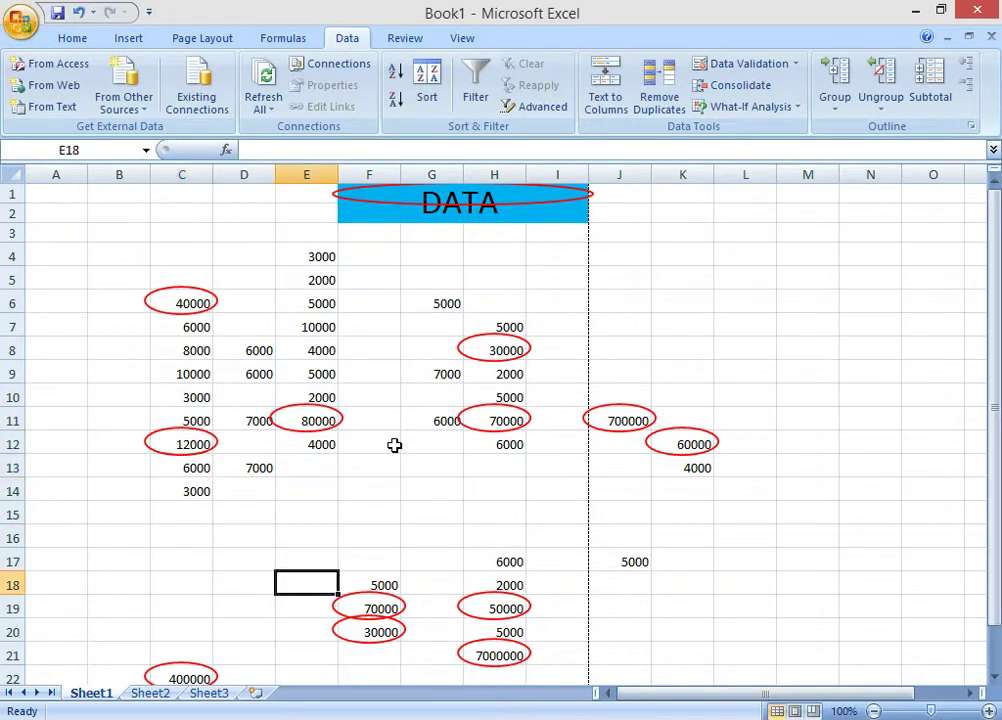
pyautogui.press('Down')
pyautogui.press('Right')
pyautogui.press('Right')
pyautogui.press('Left')
pyautogui.write('7')
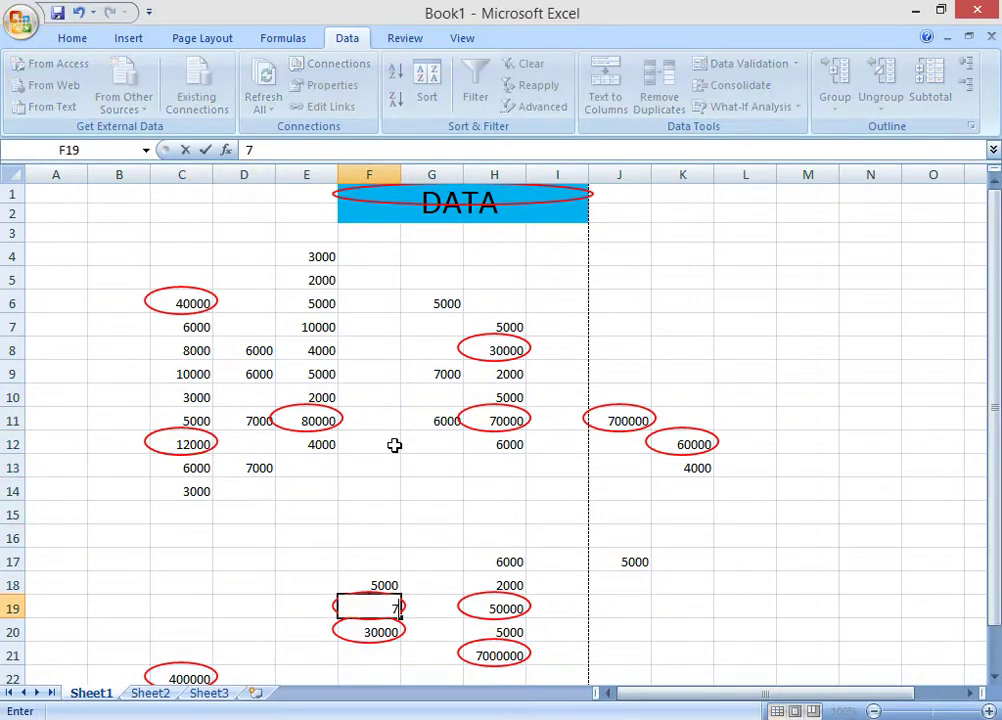
pyautogui.write('0000')
pyautogui.press('Return')
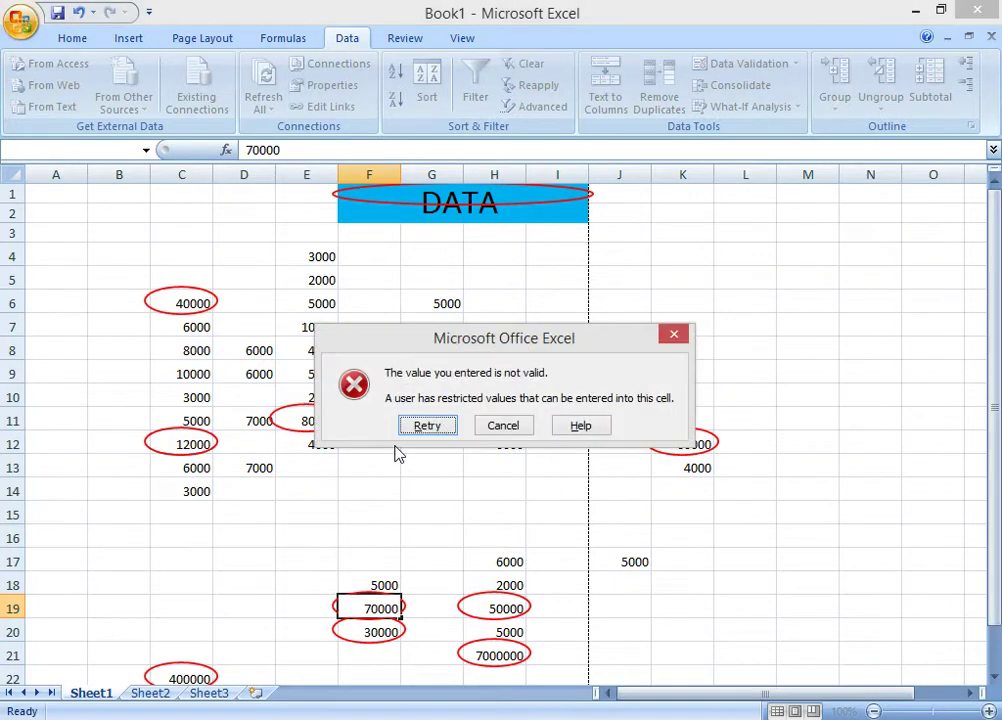
pyautogui.press('Return')
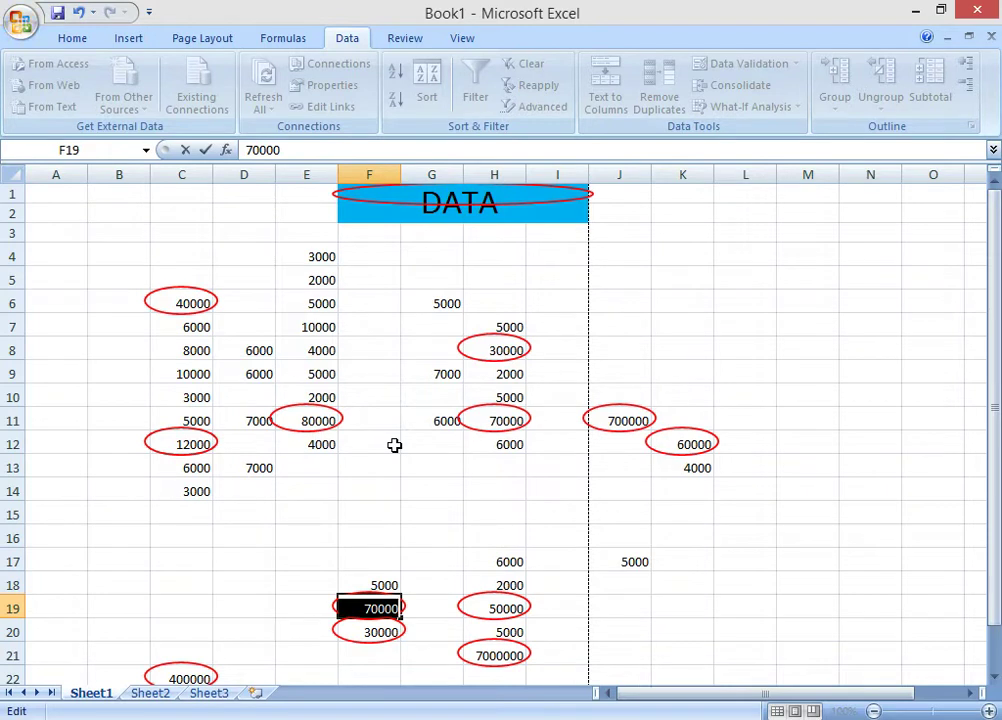
# Enter the valid value 3400 in F19.
pyautogui.write('3400')
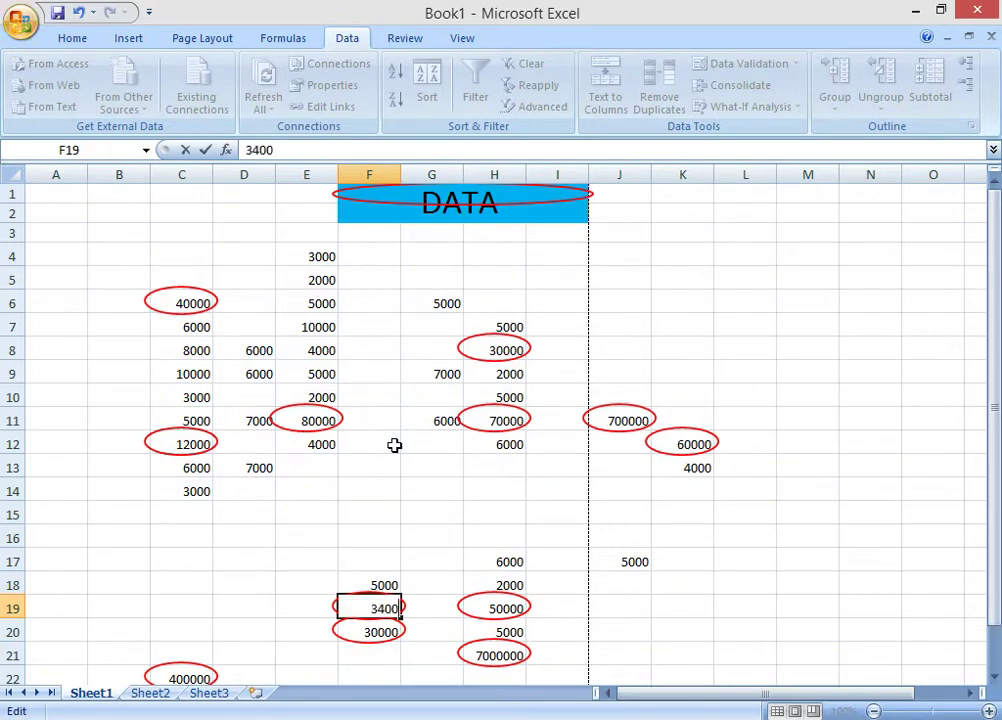
pyautogui.press('Escape')
pyautogui.write('34000')
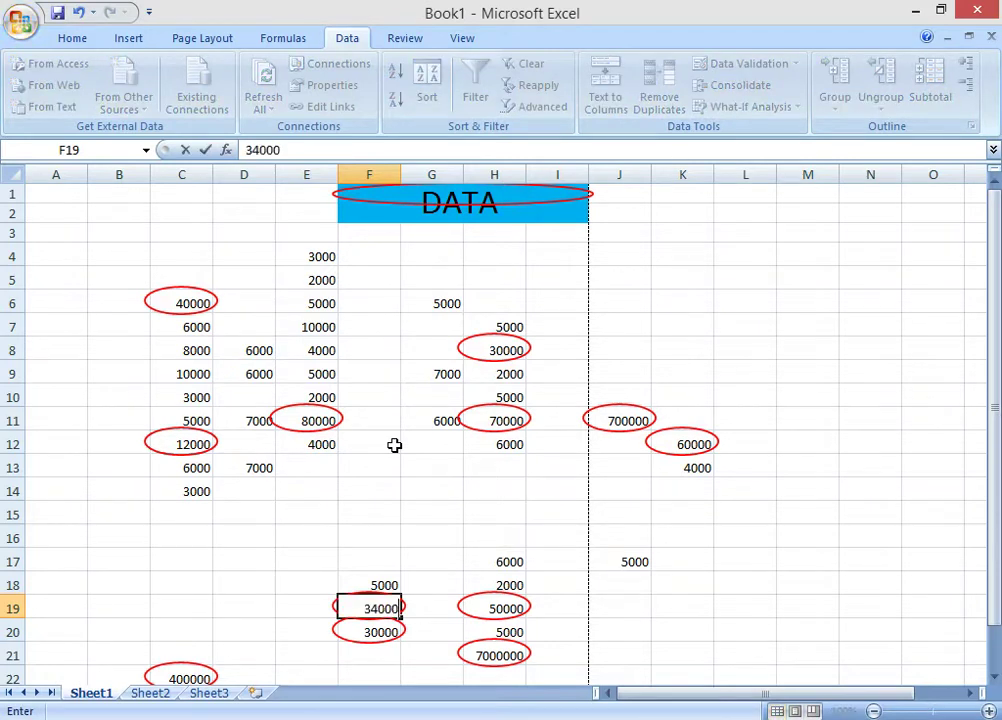
pyautogui.press('BackSpace')
pyautogui.press('Return')
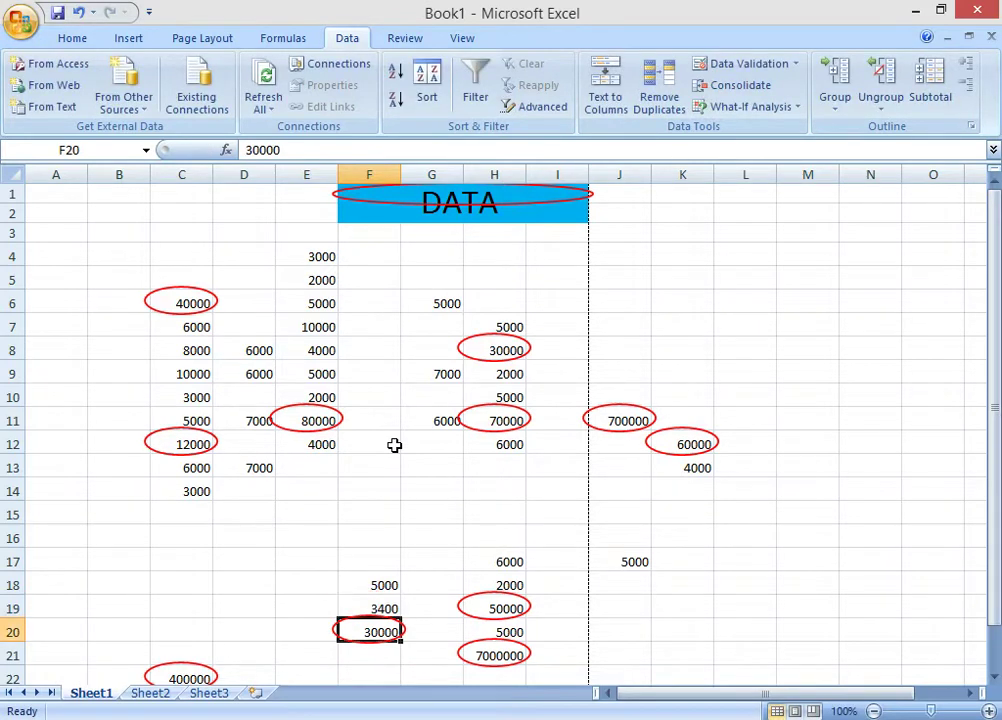
pyautogui.press('Up')
pyautogui.press('Right')
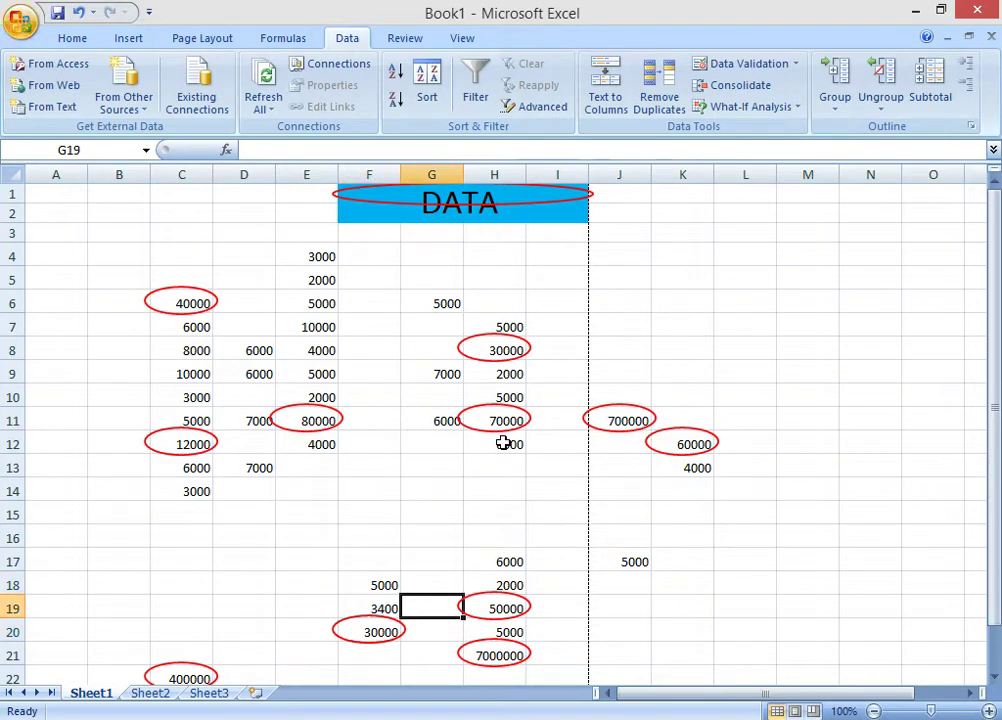
pyautogui.press('Right')
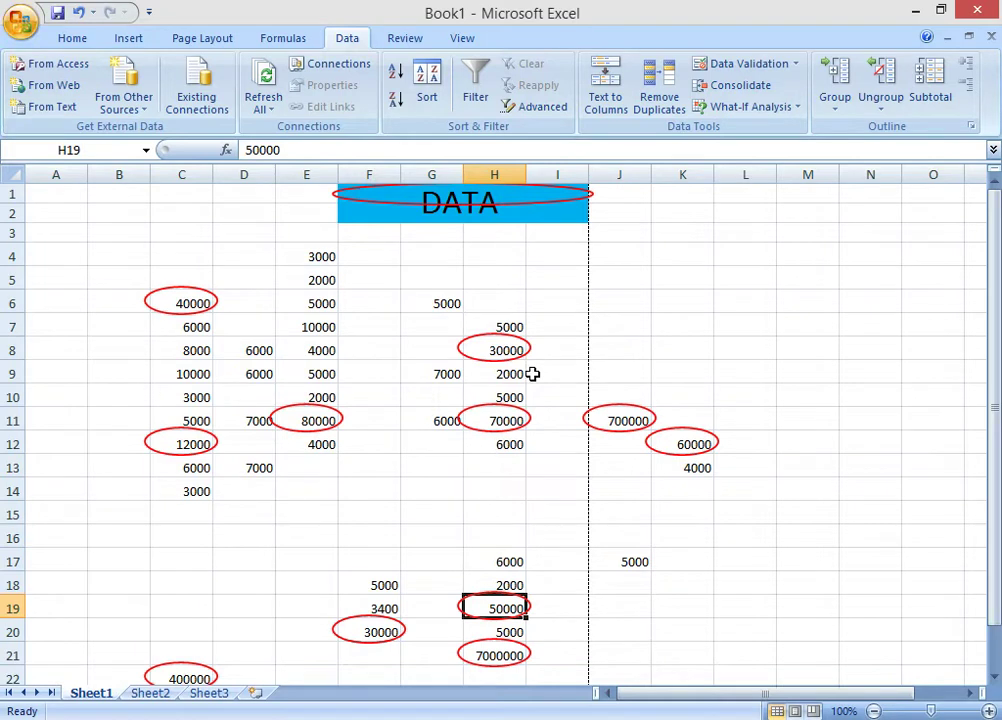
pyautogui.click(797, 64)
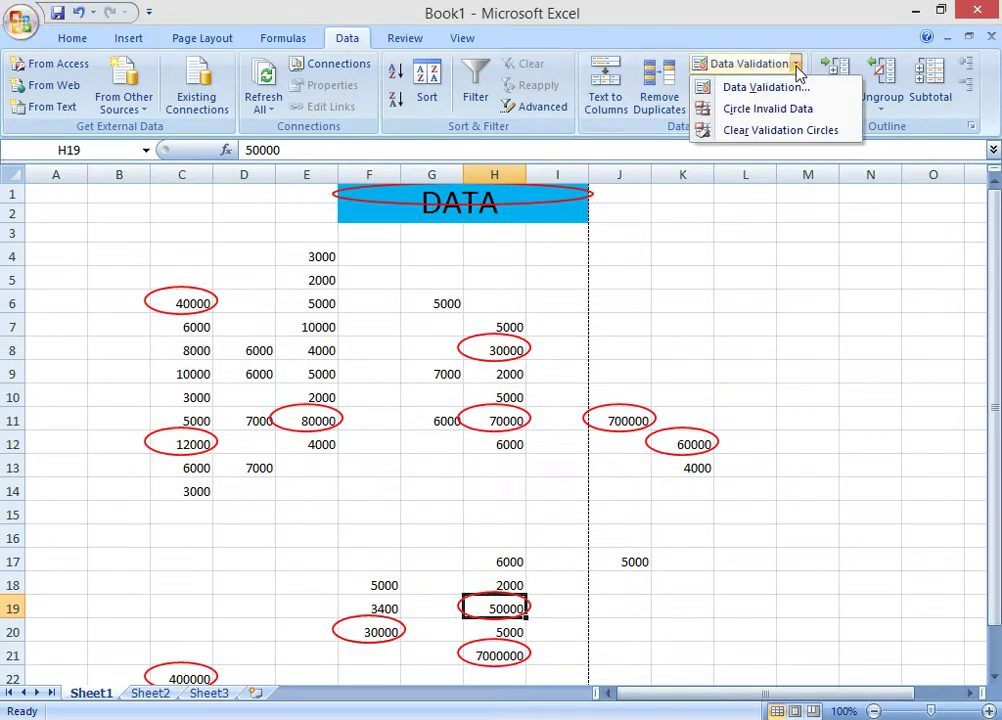
pyautogui.click(792, 134)
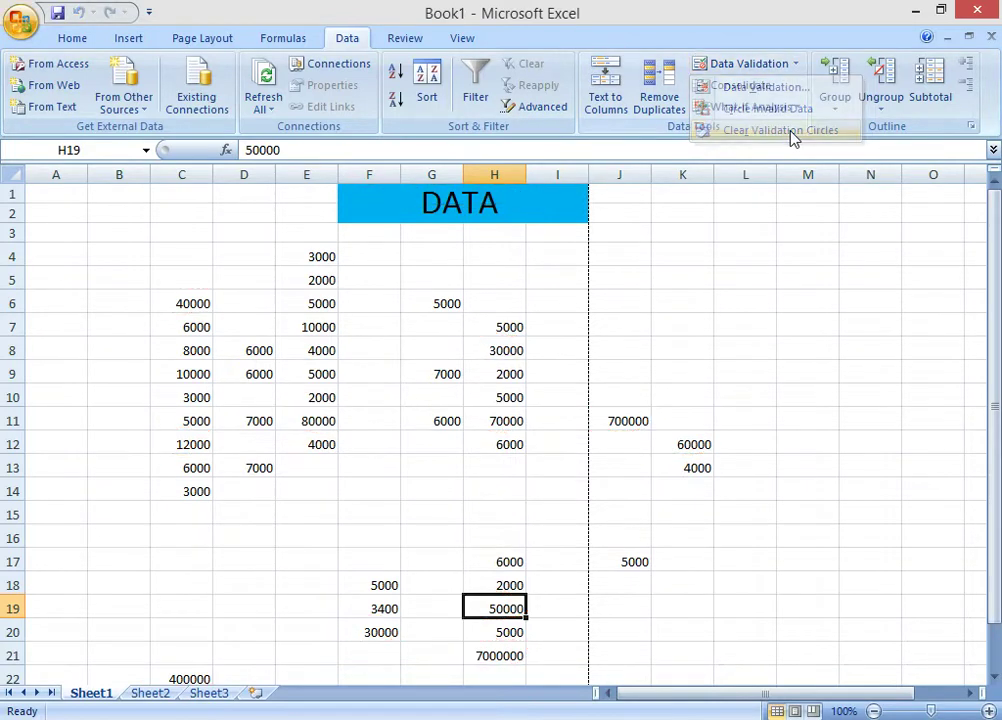
pyautogui.click(571, 293)
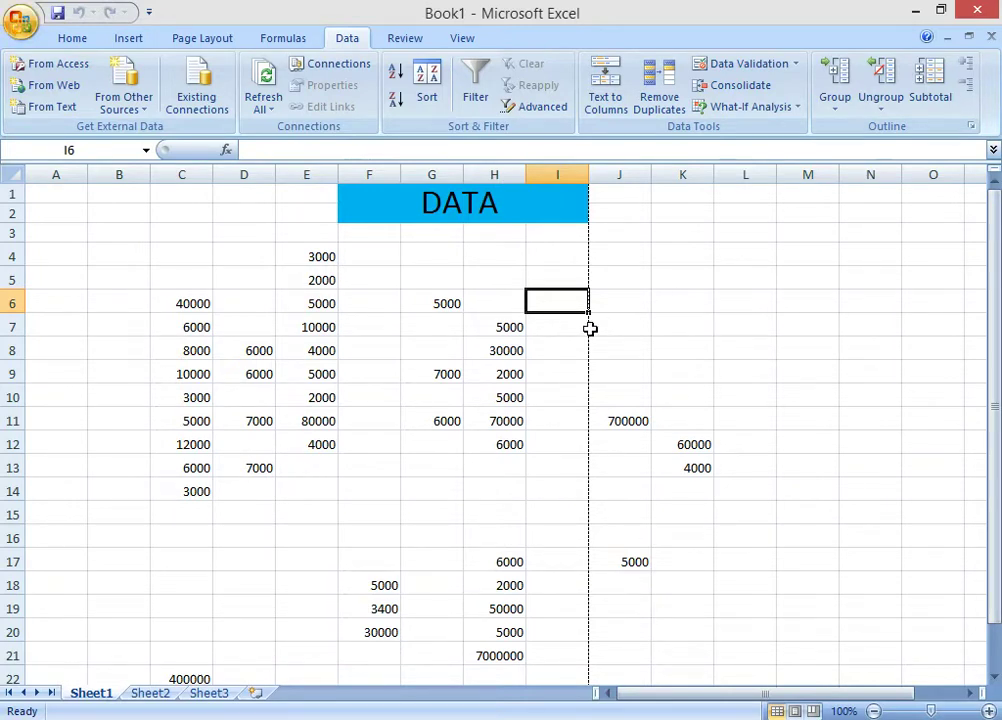
# Delete the stray values in the J5:L19 block.
pyautogui.moveTo(613, 284)
pyautogui.mouseDown()
pyautogui.moveTo(639, 406)
pyautogui.moveTo(733, 600)
pyautogui.mouseUp()
pyautogui.press('Delete')
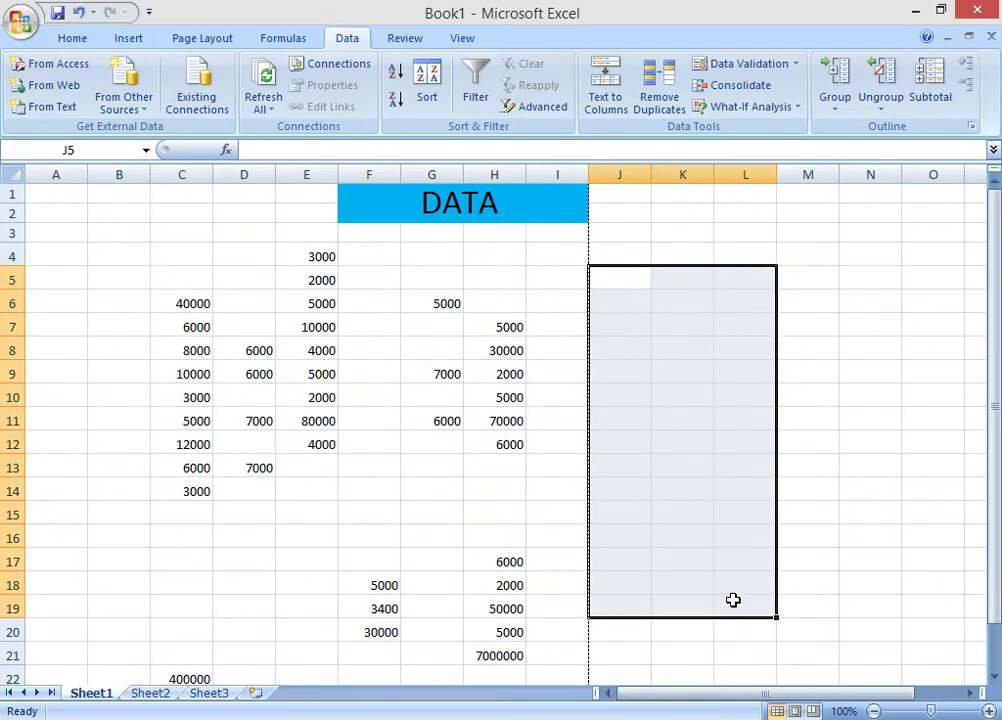
pyautogui.click(818, 493)
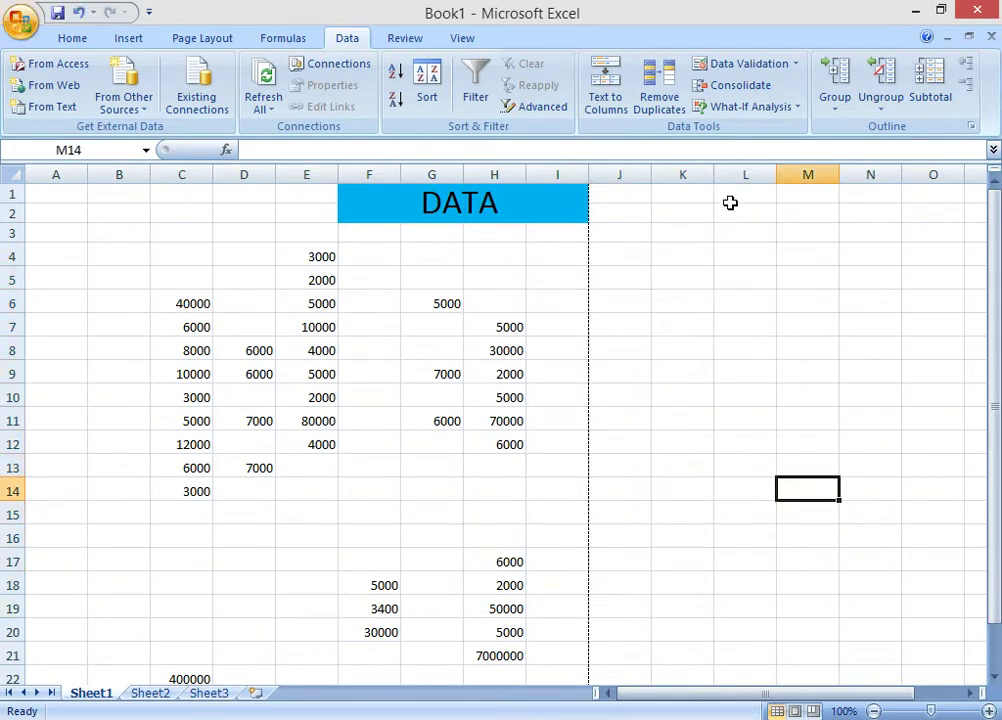
# Select L1:R20 and set a whole-number validation with minimum 4000 and maximum 9000.
pyautogui.moveTo(730, 194)
pyautogui.mouseDown()
pyautogui.moveTo(994, 525)
pyautogui.moveTo(906, 619)
pyautogui.mouseUp()
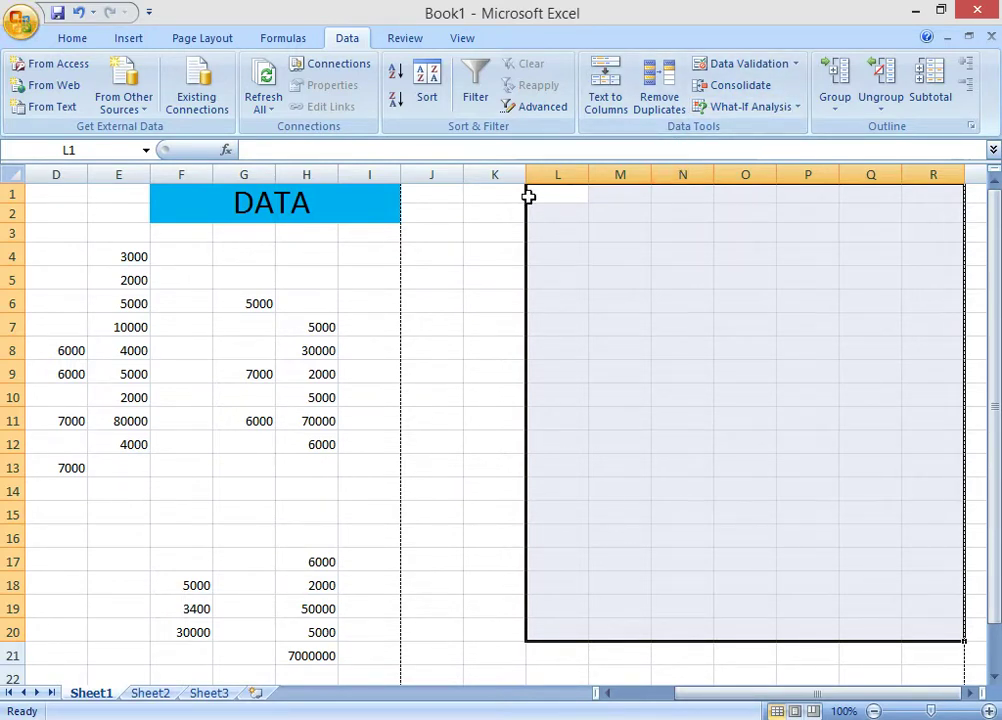
pyautogui.click(797, 65)
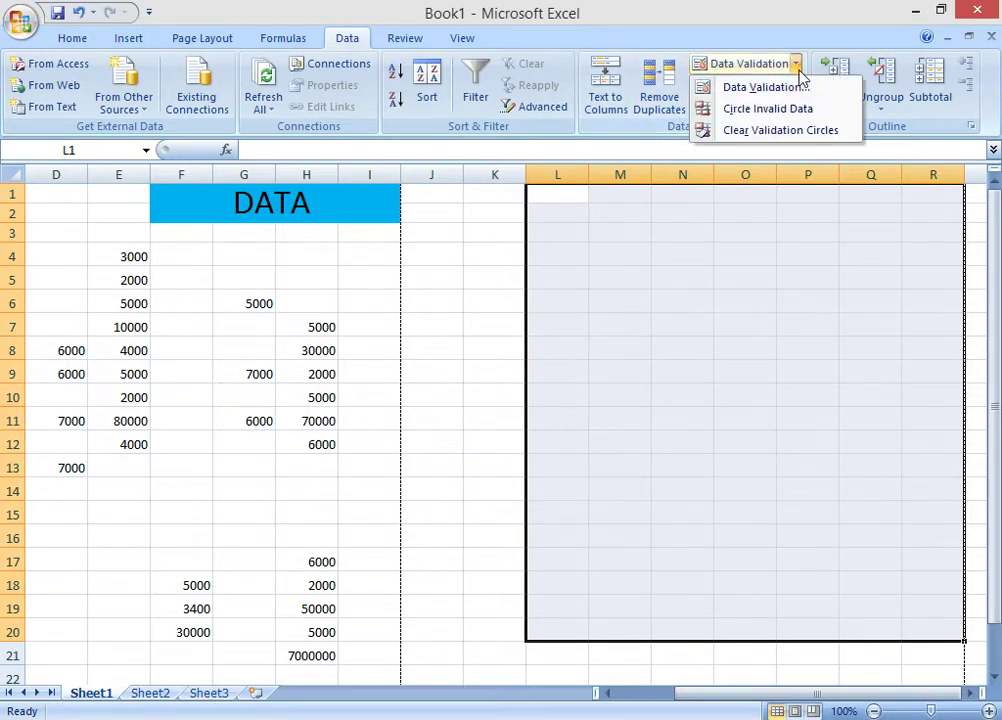
pyautogui.click(800, 91)
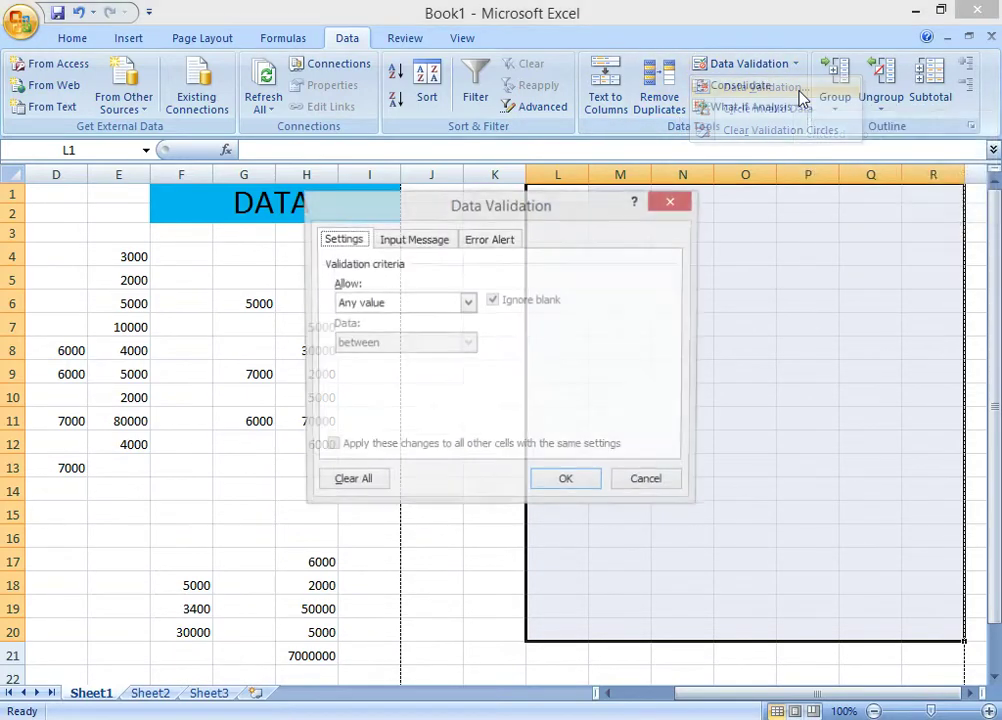
pyautogui.click(467, 303)
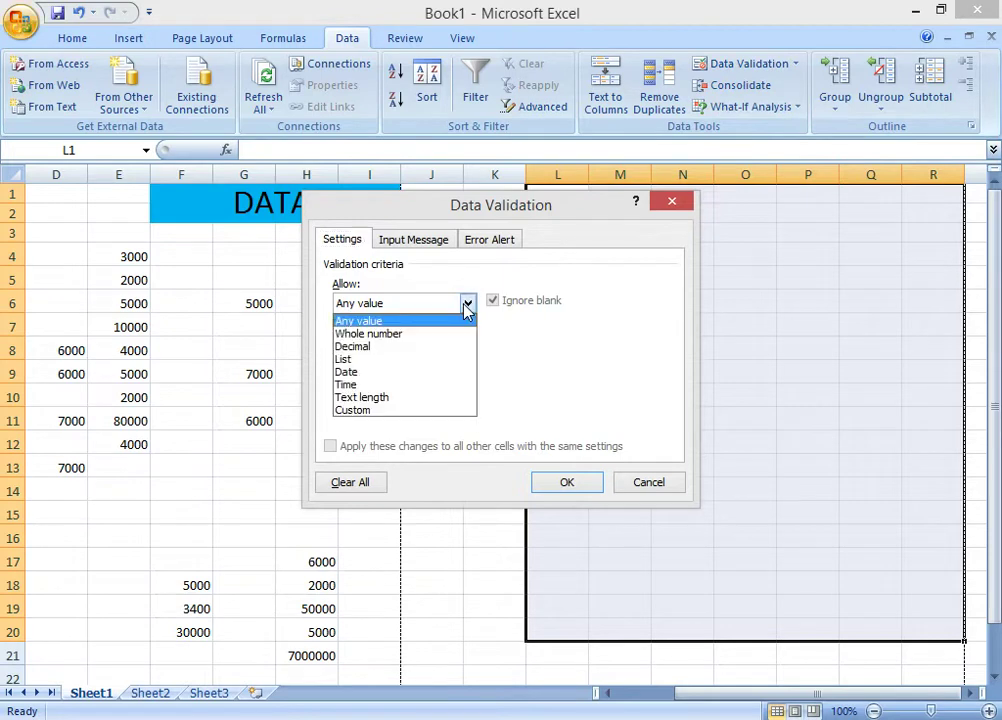
pyautogui.click(418, 334)
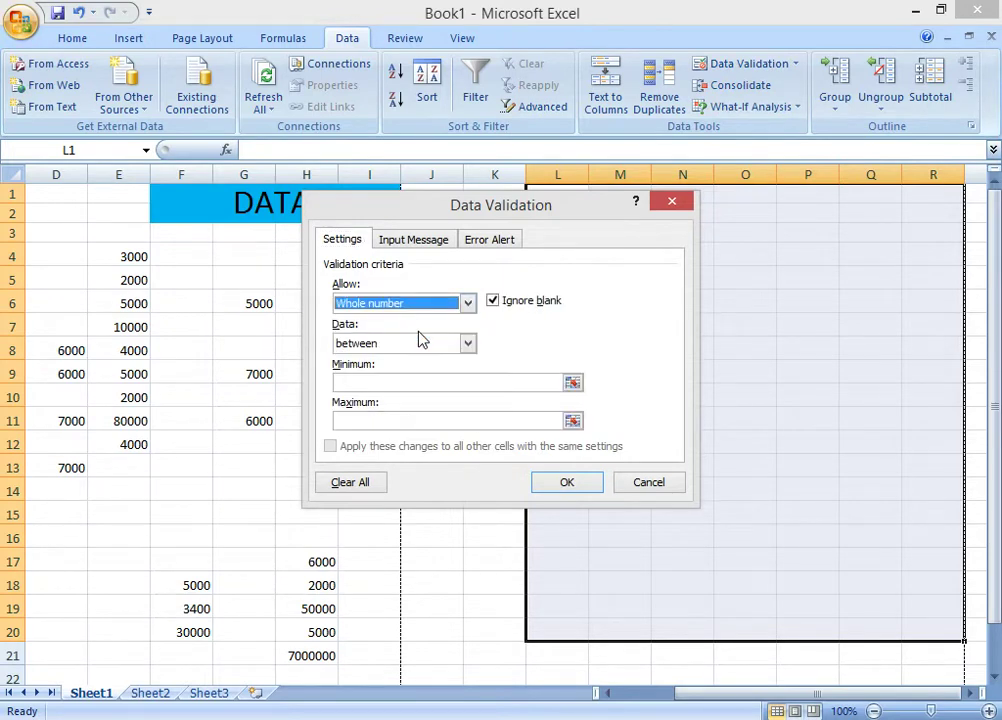
pyautogui.click(411, 383)
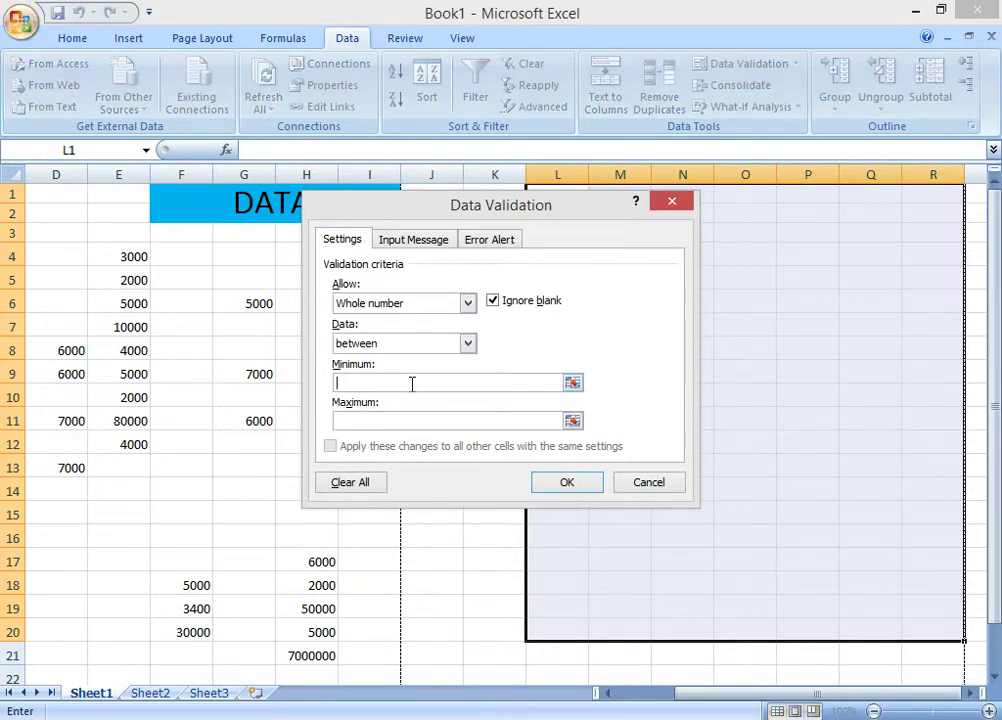
pyautogui.write('4000')
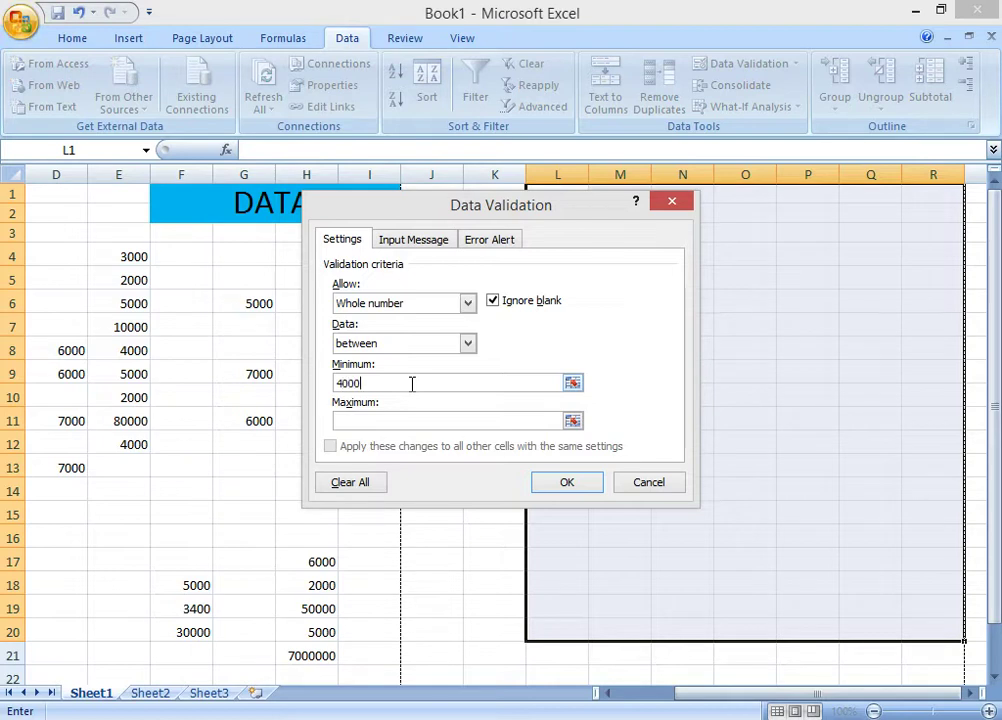
pyautogui.click(453, 421)
pyautogui.write('90')
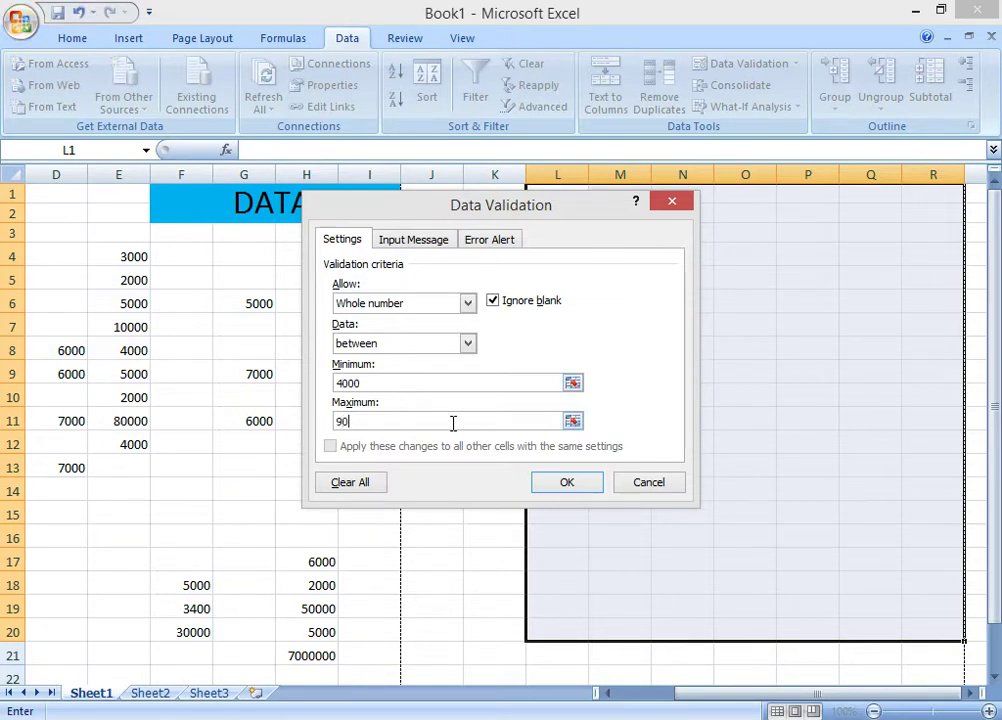
pyautogui.write('00')
# Add an input message titled SOFT TECH that reads CORRECT MESSAGE.
pyautogui.click(417, 249)
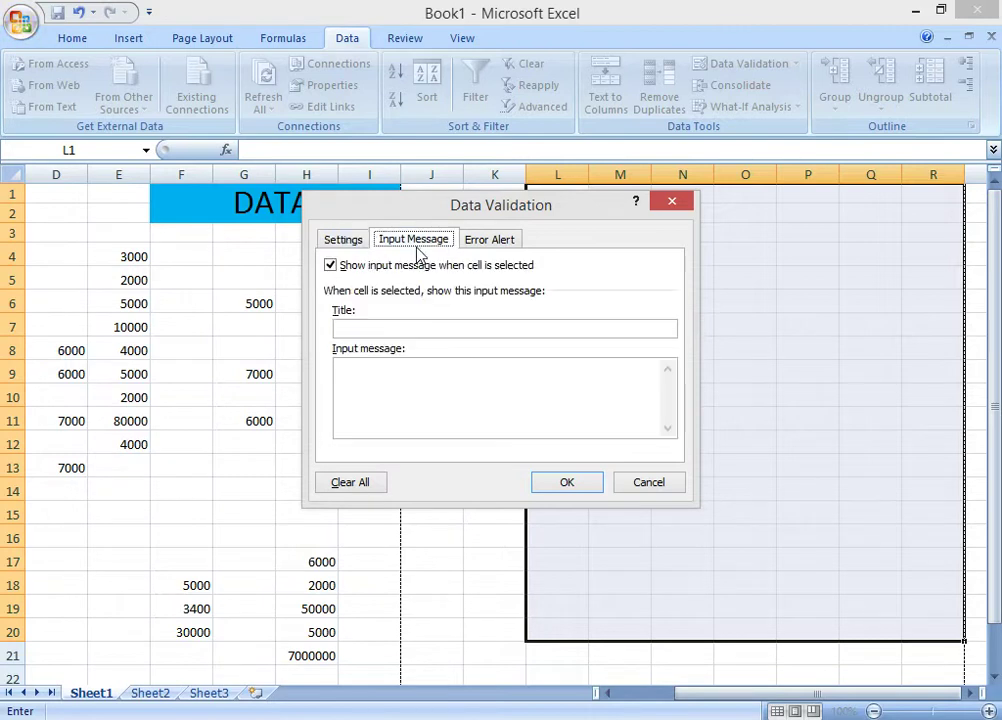
pyautogui.click(421, 327)
pyautogui.write('S')
pyautogui.write('OFT TECH')
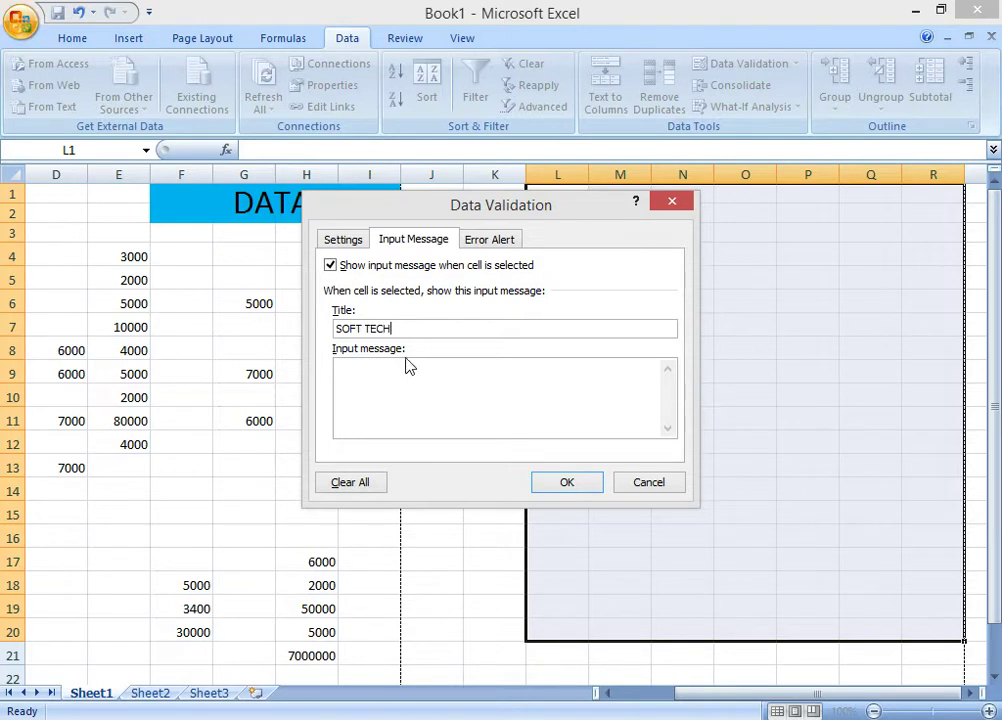
pyautogui.write('COR')
pyautogui.write('RECMESSA')
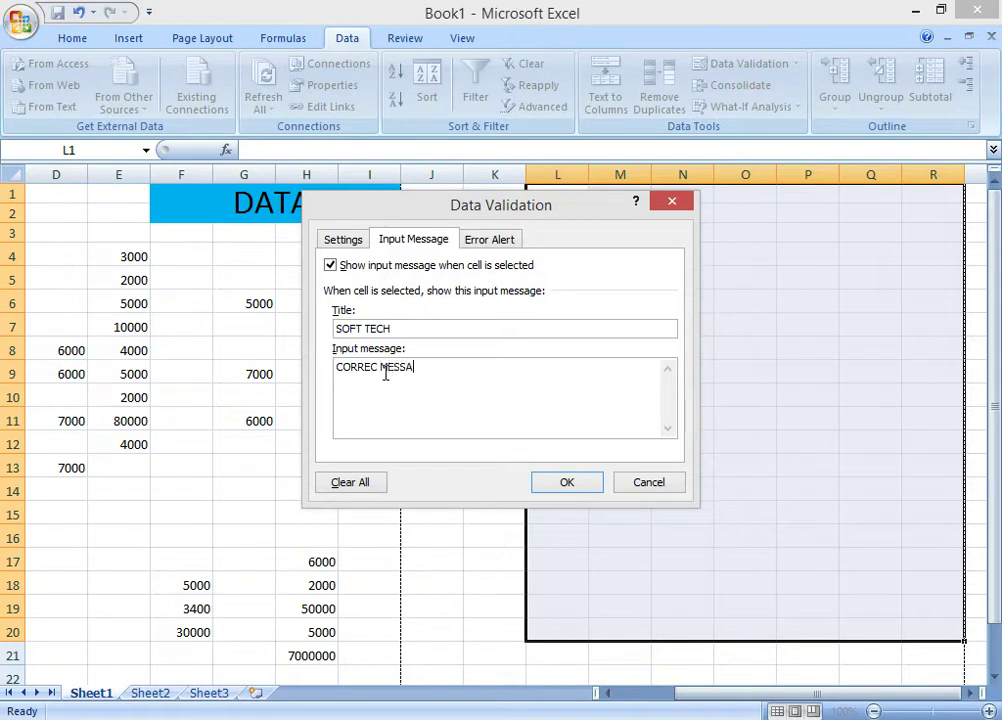
pyautogui.write('GE')
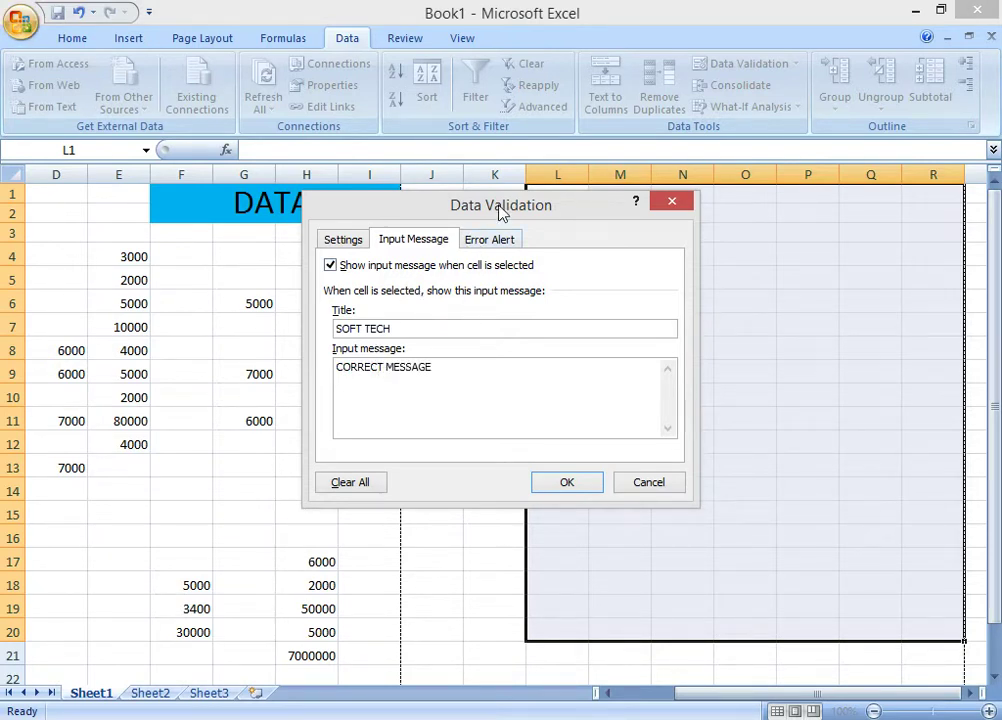
# Add a stop error alert with a name as its title and the message WRONG MESSAGE, then apply the rule.
pyautogui.click(504, 241)
pyautogui.click(521, 330)
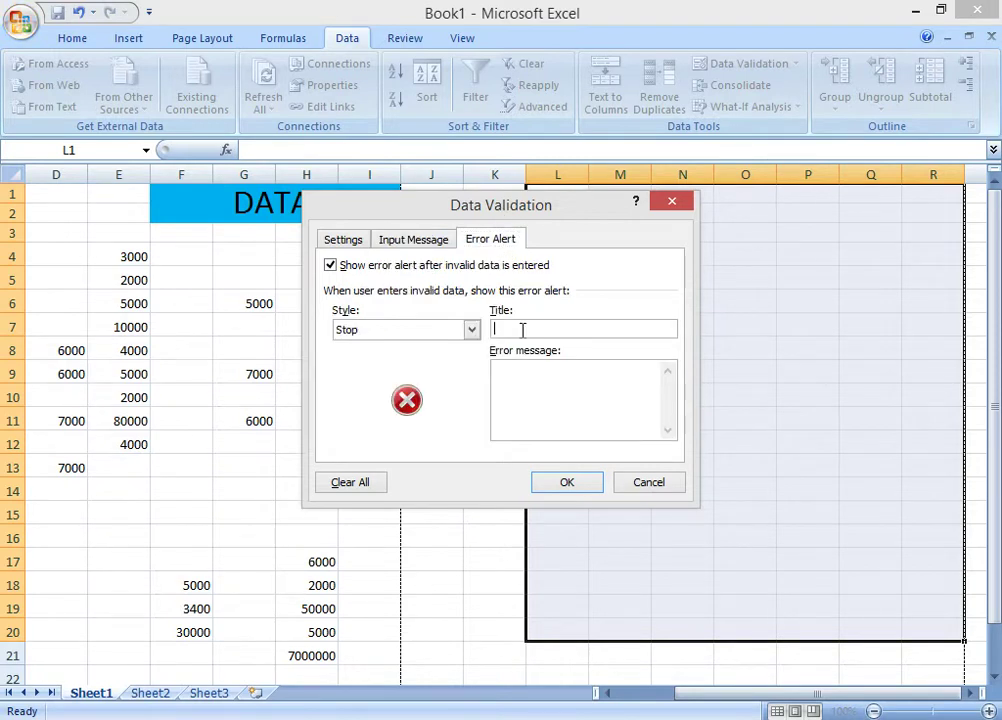
pyautogui.write('SALE')
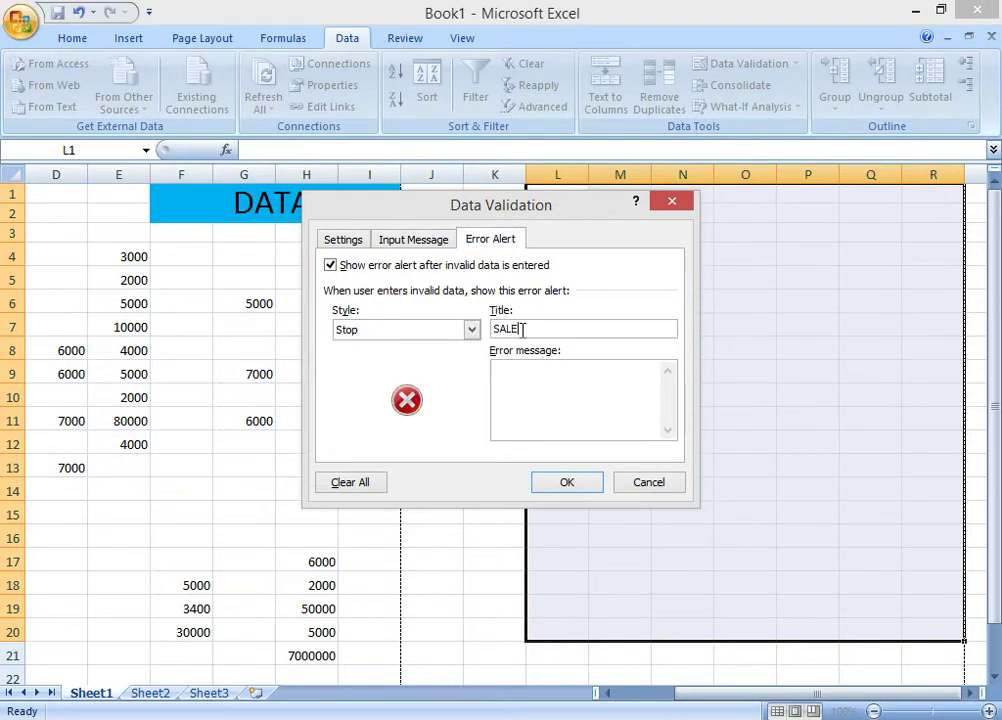
pyautogui.write('EM')
pyautogui.write('WRO')
pyautogui.write('NG ME')
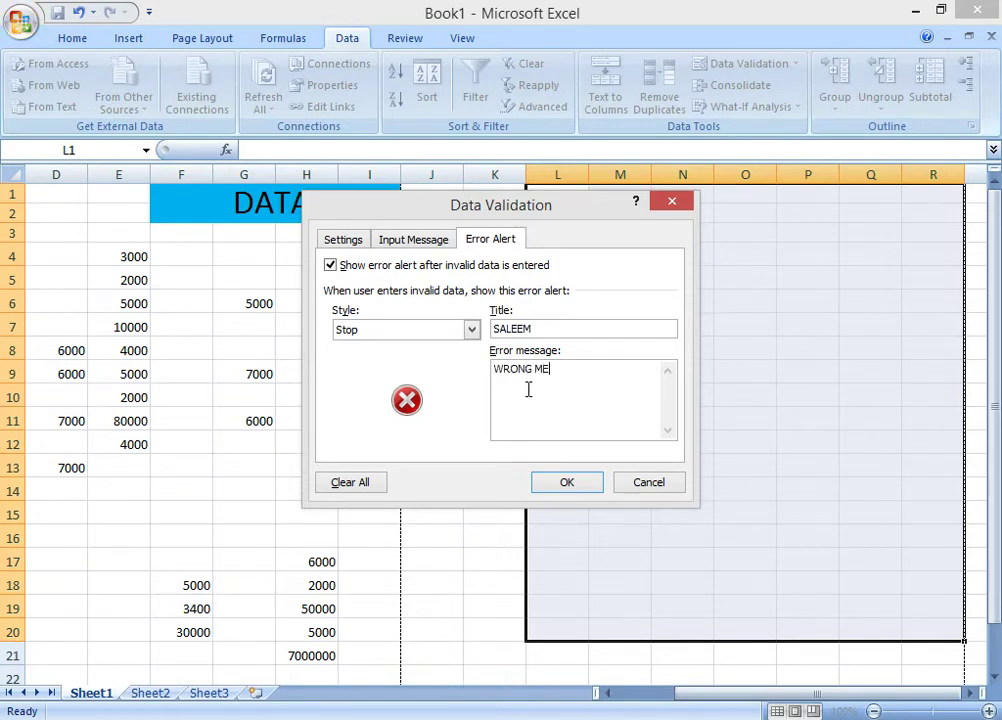
pyautogui.write('SSAGE')
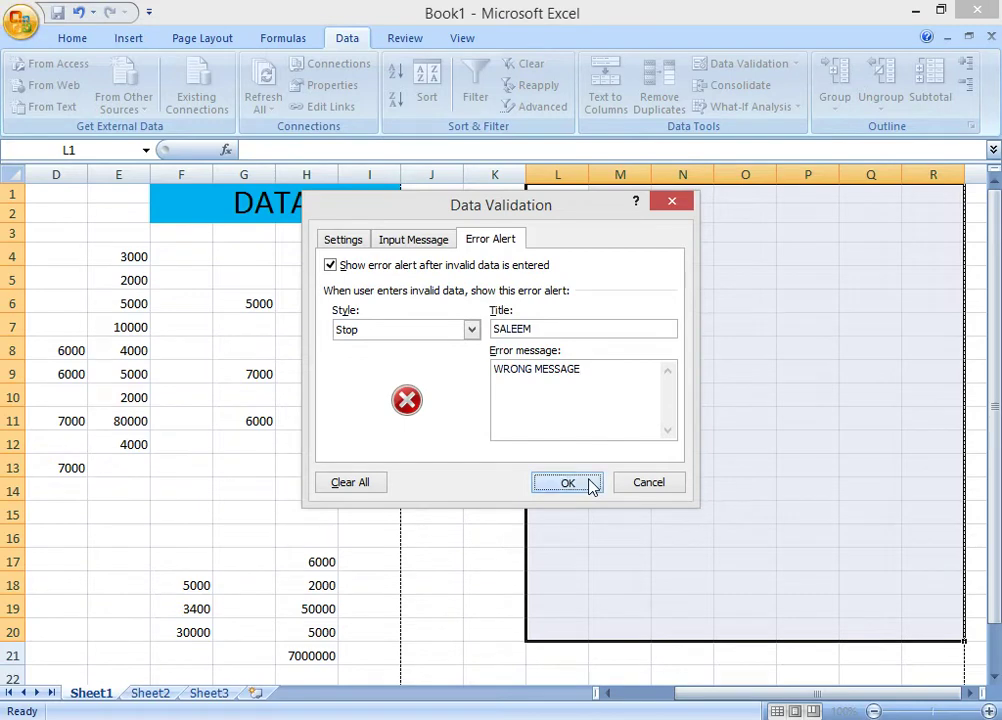
pyautogui.click(590, 484)
# Enter 6000 and 9000 in M11 and M12, then enter 4000 in M13 after 2300 is rejected.
pyautogui.click(643, 421)
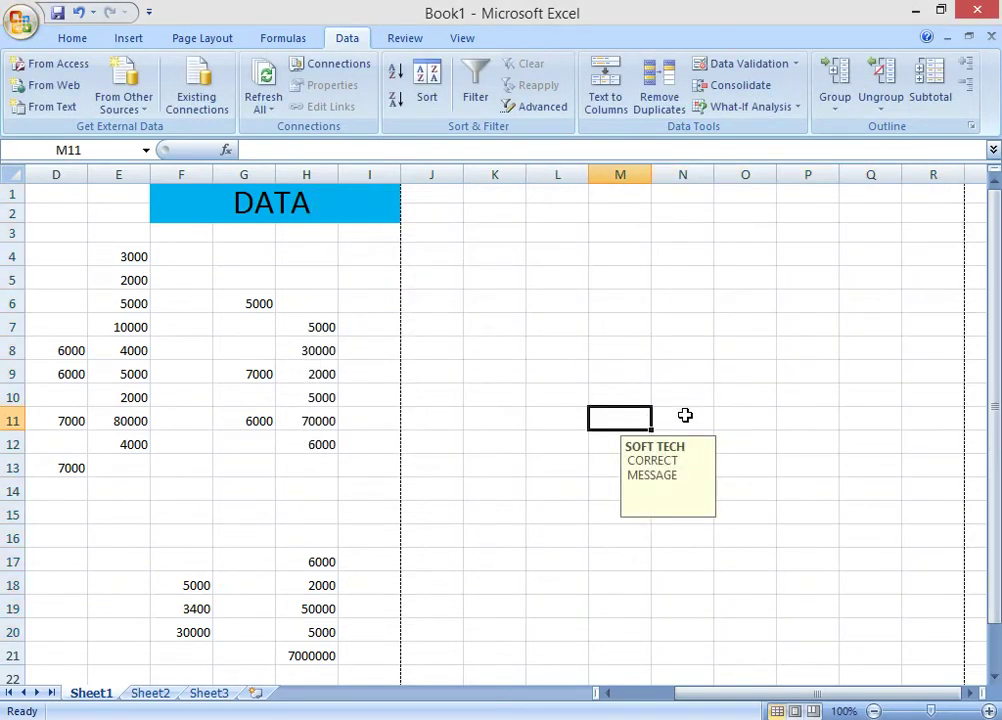
pyautogui.write('6000')
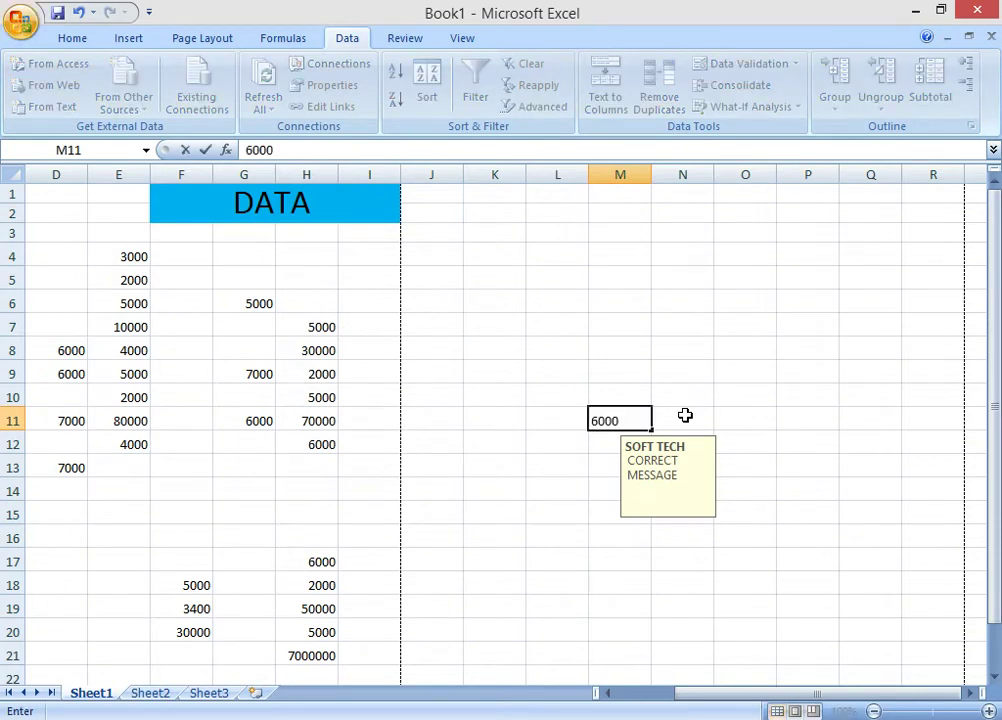
pyautogui.press('Return')
pyautogui.write('900')
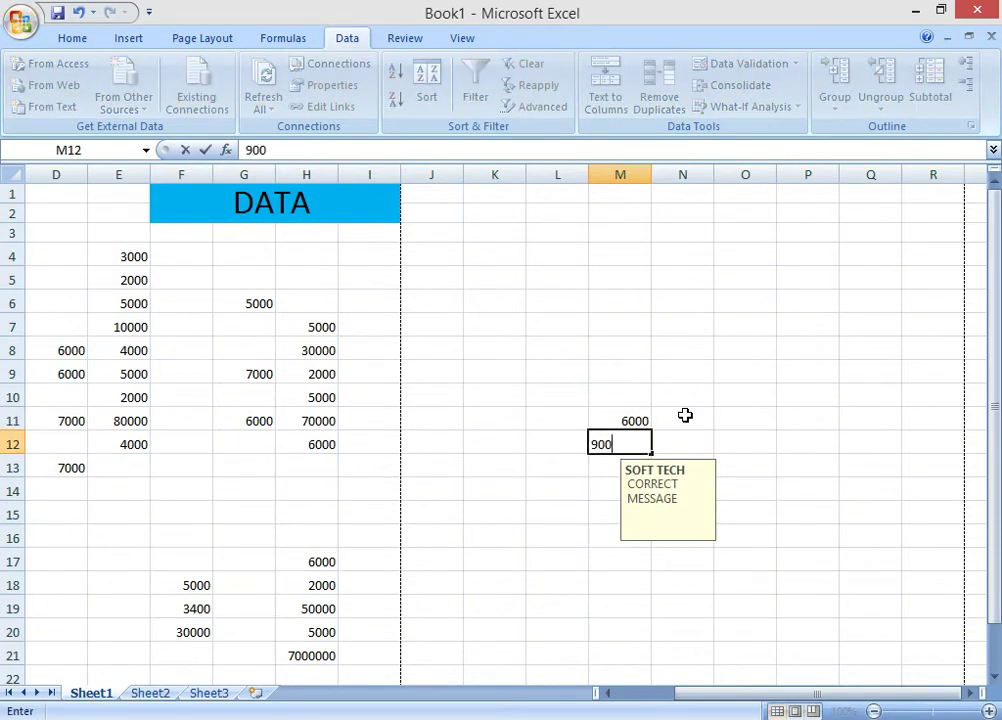
pyautogui.write('0')
pyautogui.press('Return')
pyautogui.write('23')
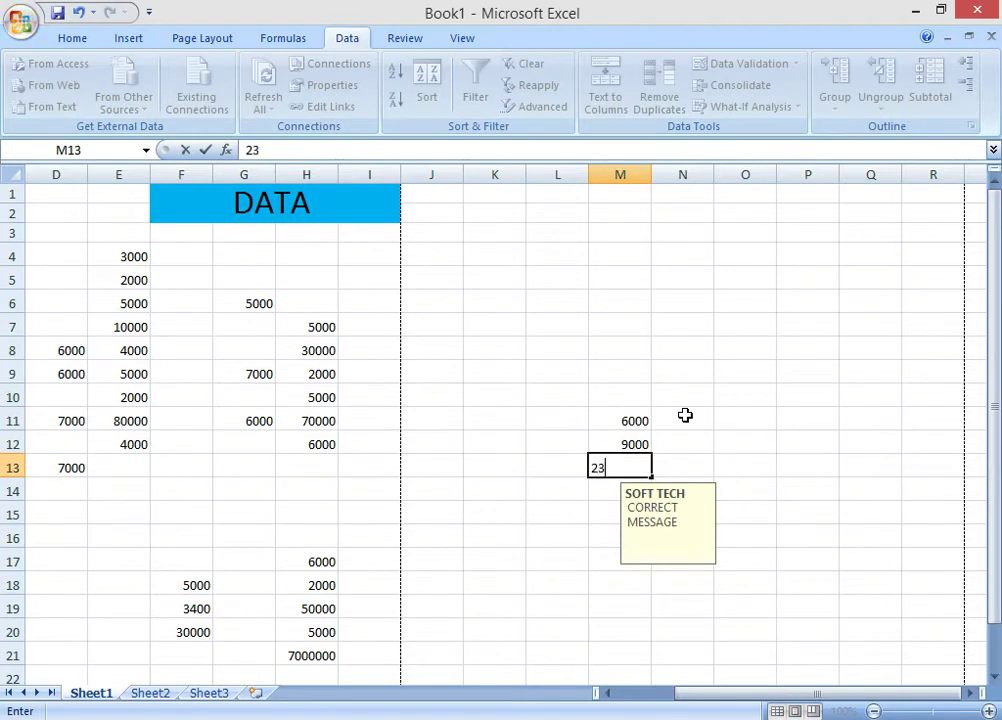
pyautogui.write('00')
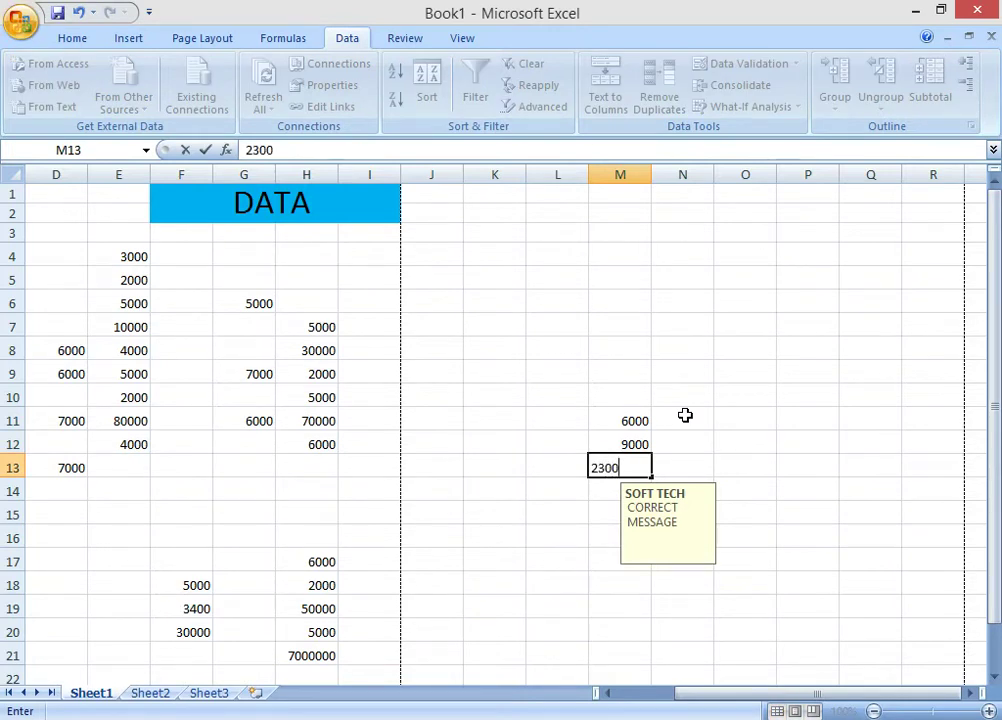
pyautogui.press('Return')
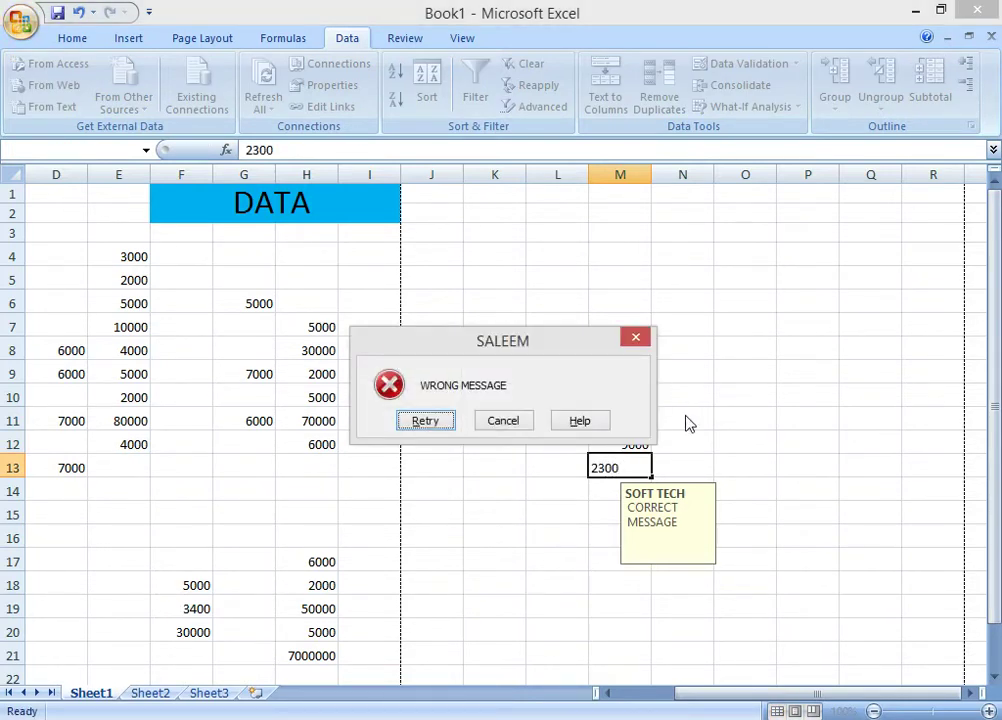
pyautogui.press('Return')
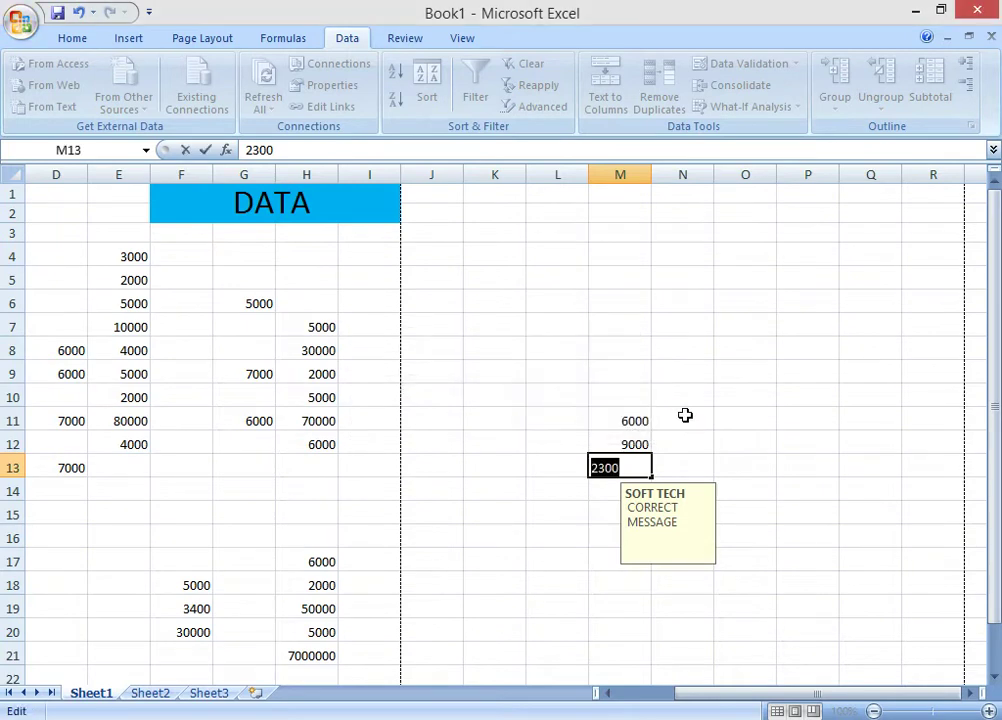
pyautogui.press('Return')
pyautogui.press('Return')
pyautogui.write('400')
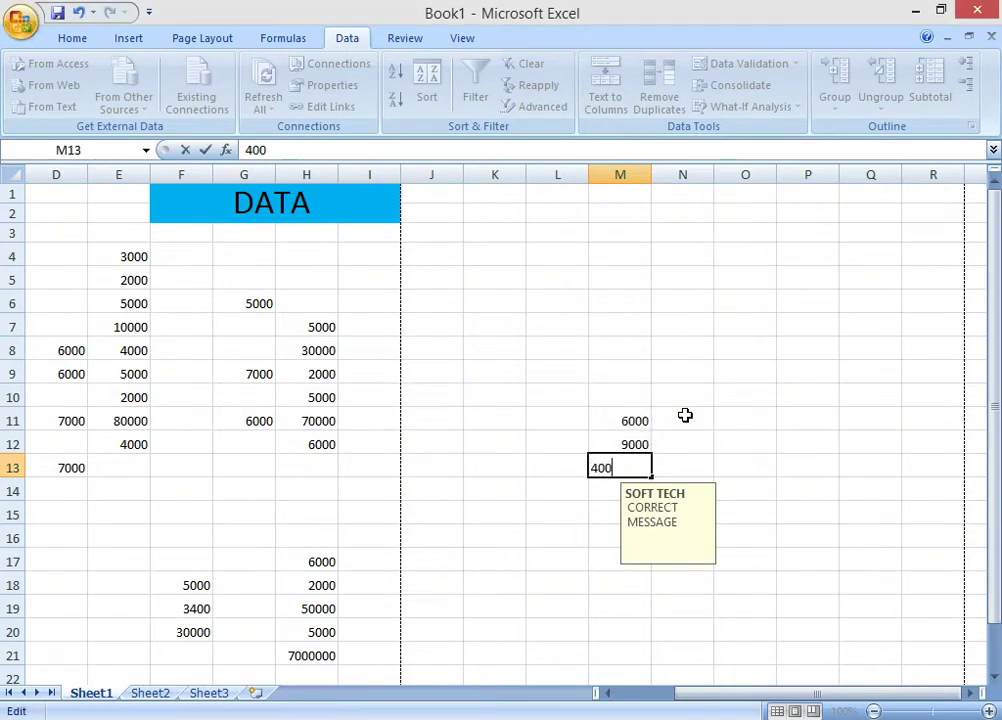
pyautogui.write('0')
pyautogui.click(723, 445)
# Test O10 with out-of-range values 3, 9001 and 3001, retrying after each error.
pyautogui.write('7')
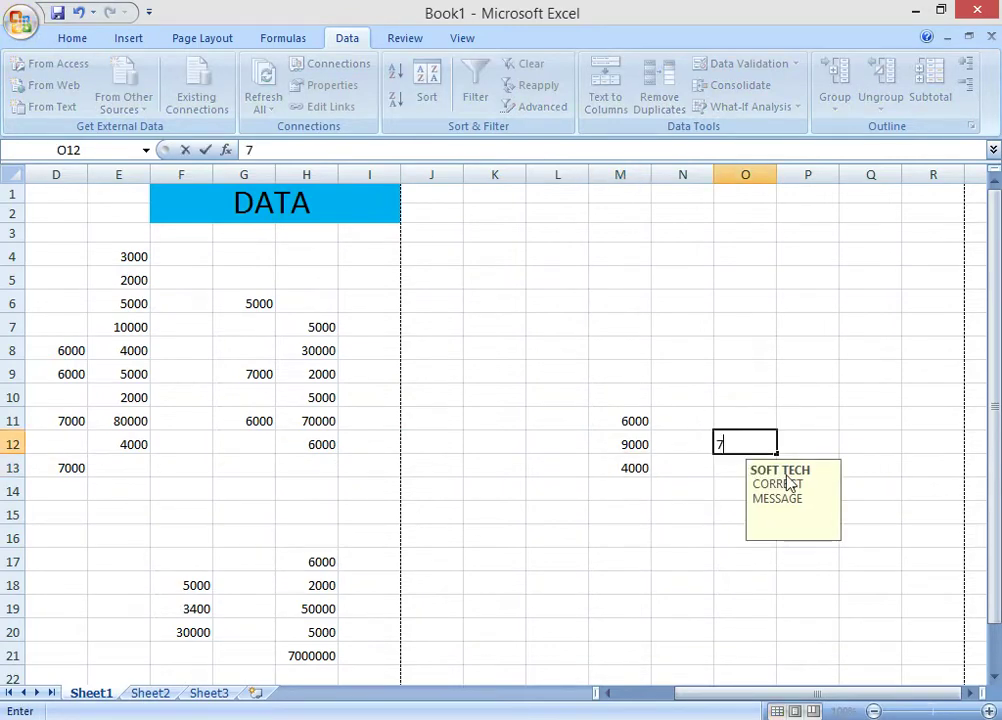
pyautogui.write('000')
pyautogui.press('Escape')
pyautogui.press('Up')
pyautogui.press('Up')
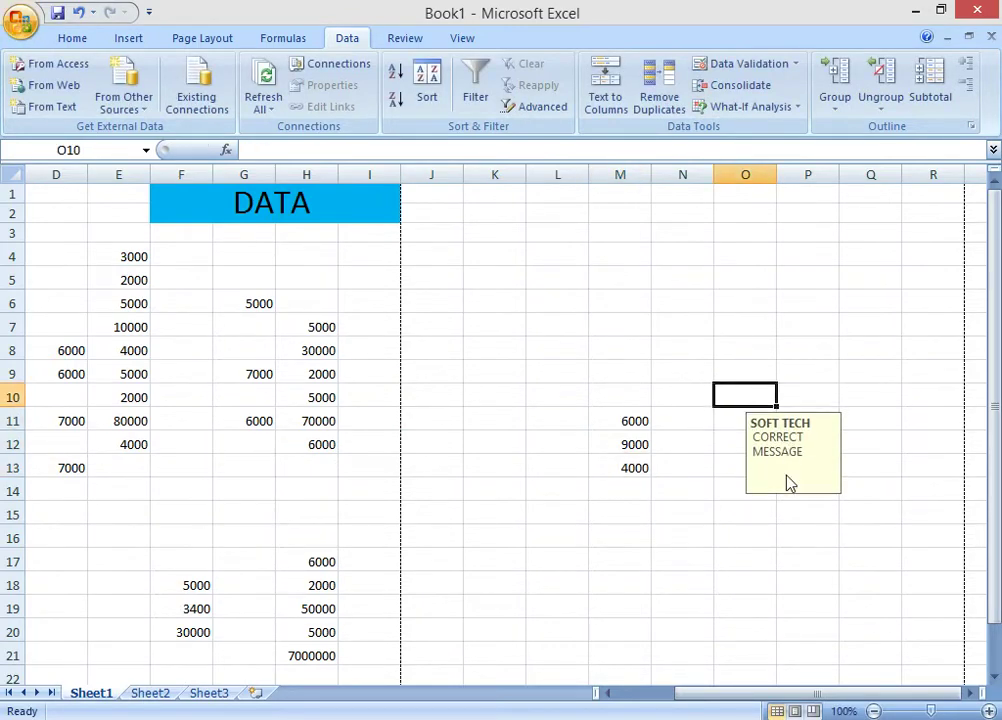
pyautogui.write('3')
pyautogui.press('Return')
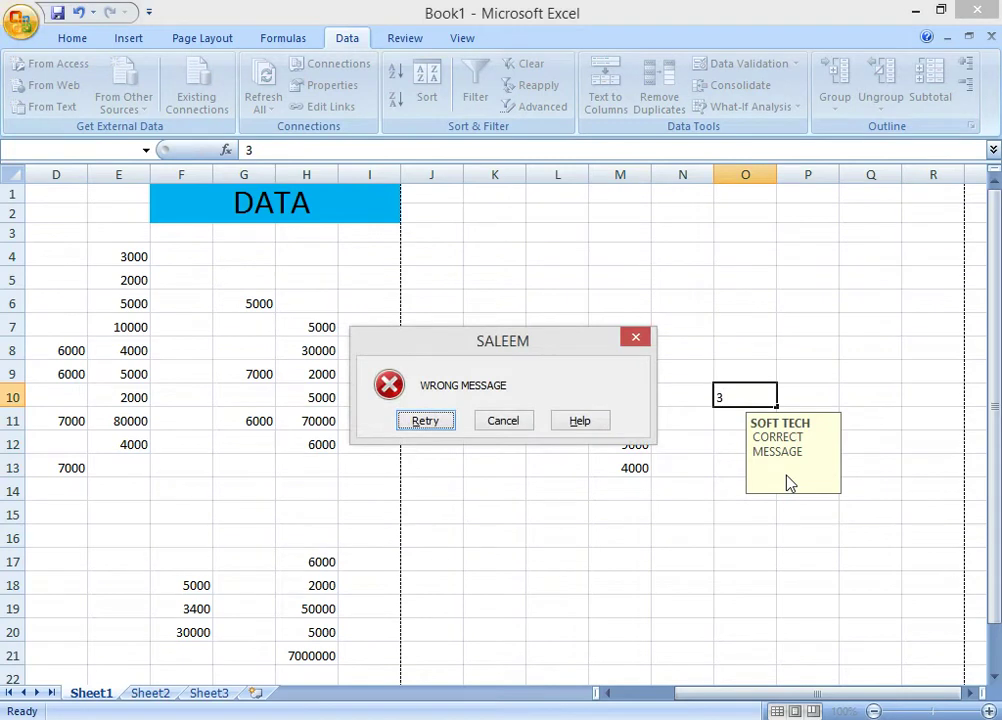
pyautogui.press('Return')
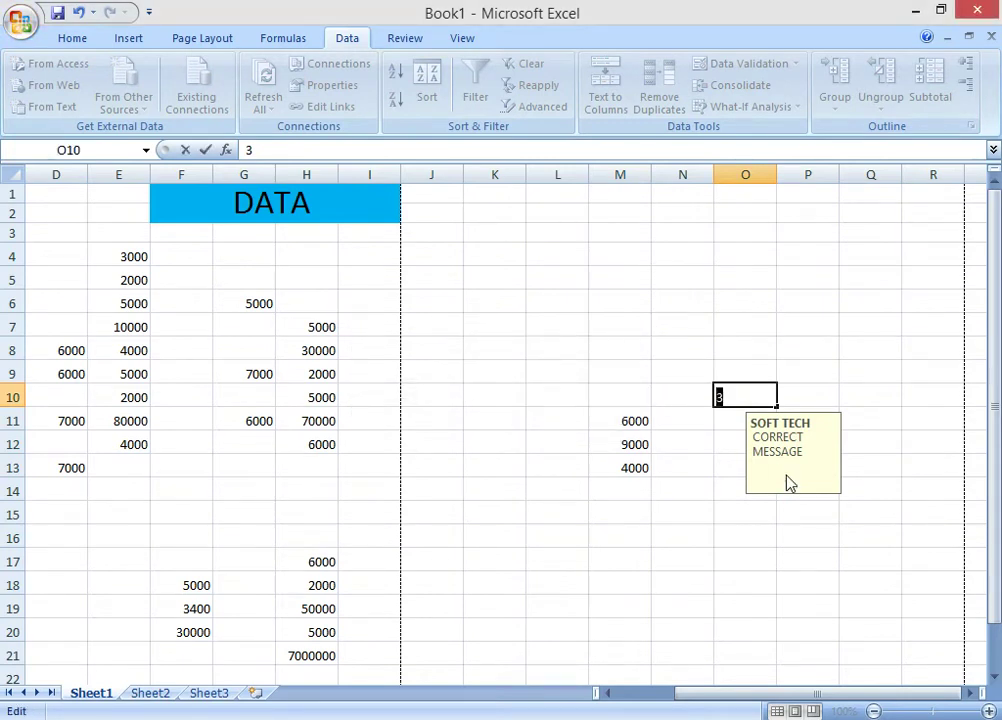
pyautogui.write('900')
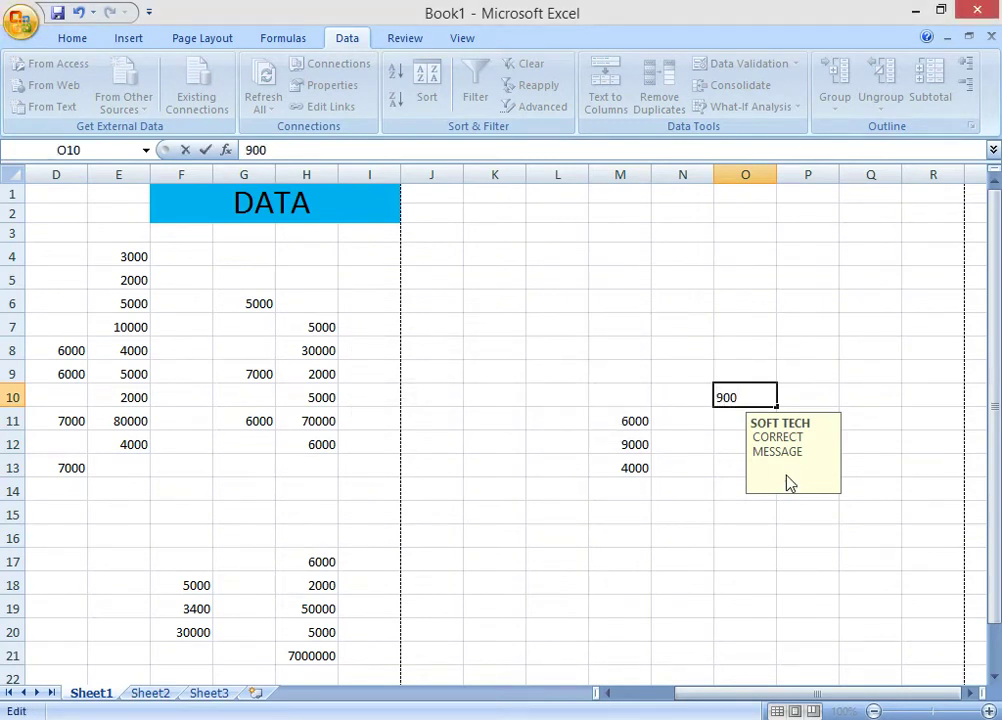
pyautogui.write('1')
pyautogui.press('Return')
pyautogui.press('Return')
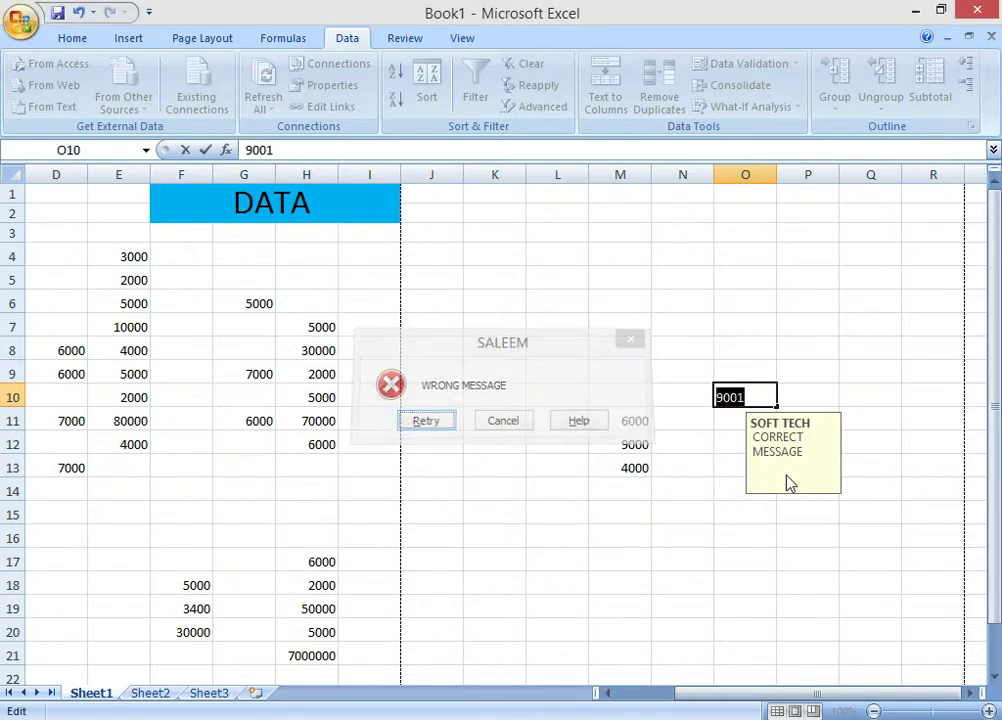
pyautogui.press('Return')
pyautogui.press('Return')
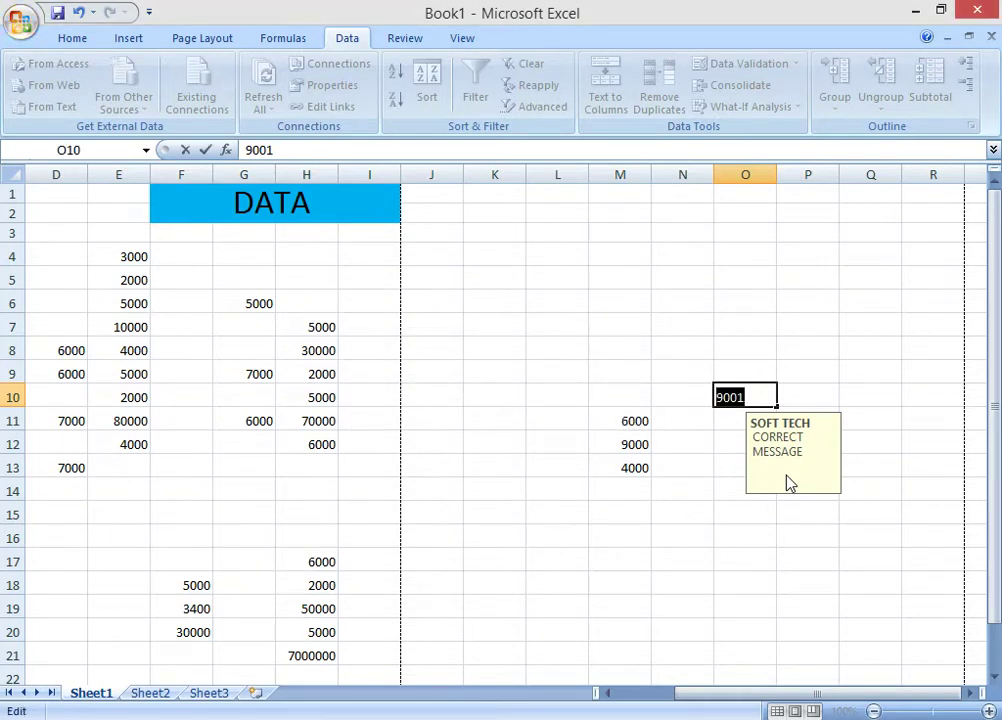
pyautogui.write('300')
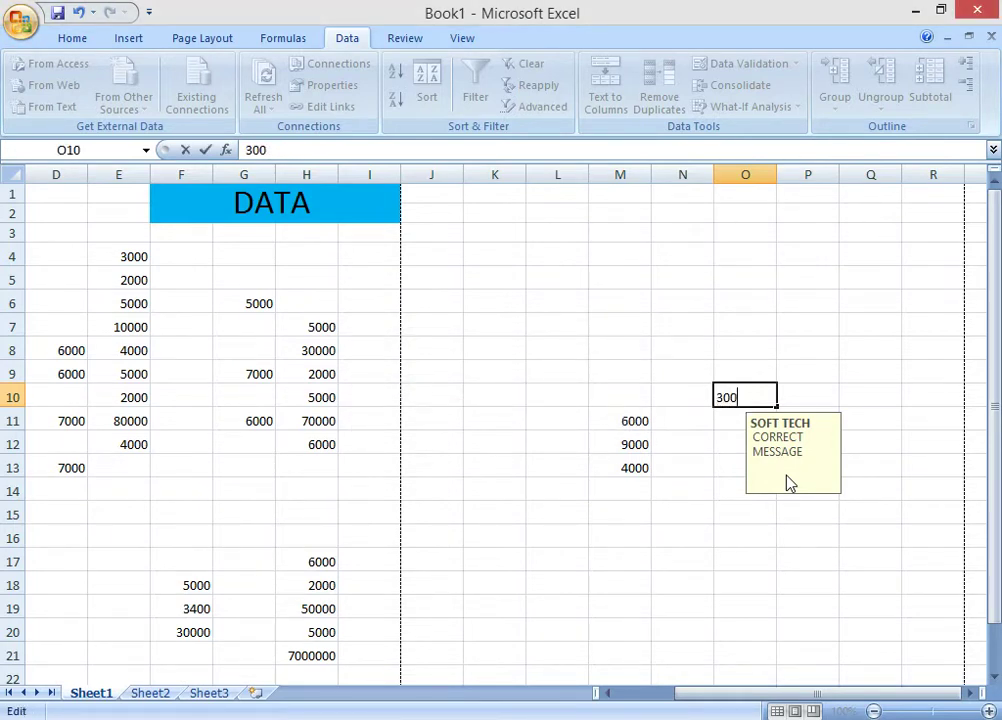
pyautogui.write('1')
pyautogui.press('Return')
pyautogui.press('Return')
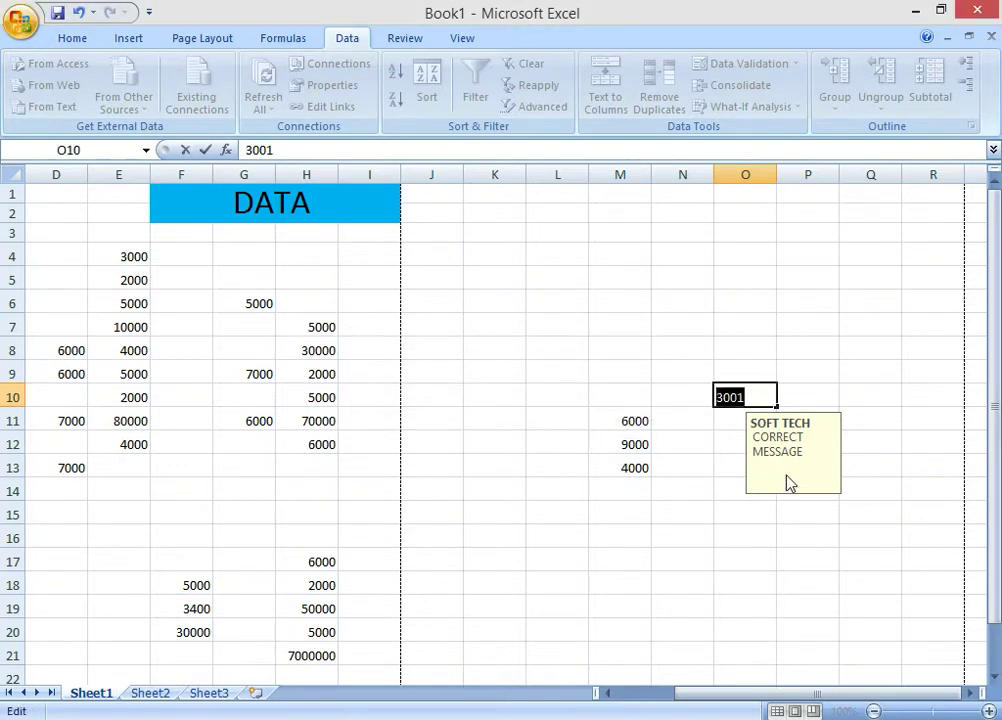
# Enter the accepted value 5000 in O10 after 3999 is rejected.
pyautogui.press('BackSpace')
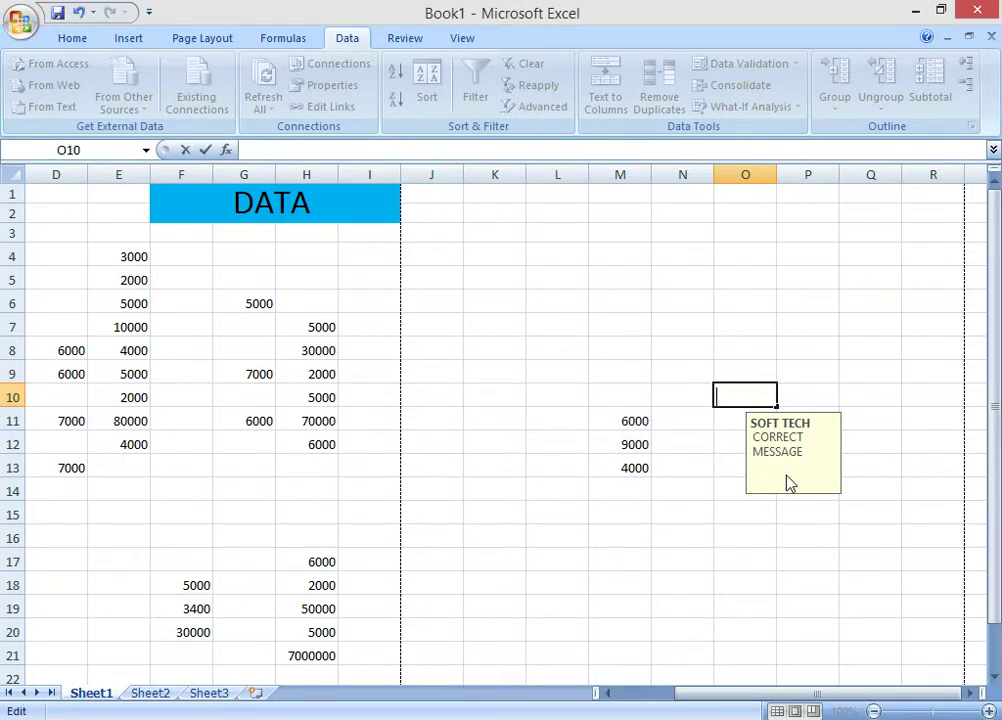
pyautogui.write('3999')
pyautogui.press('Return')
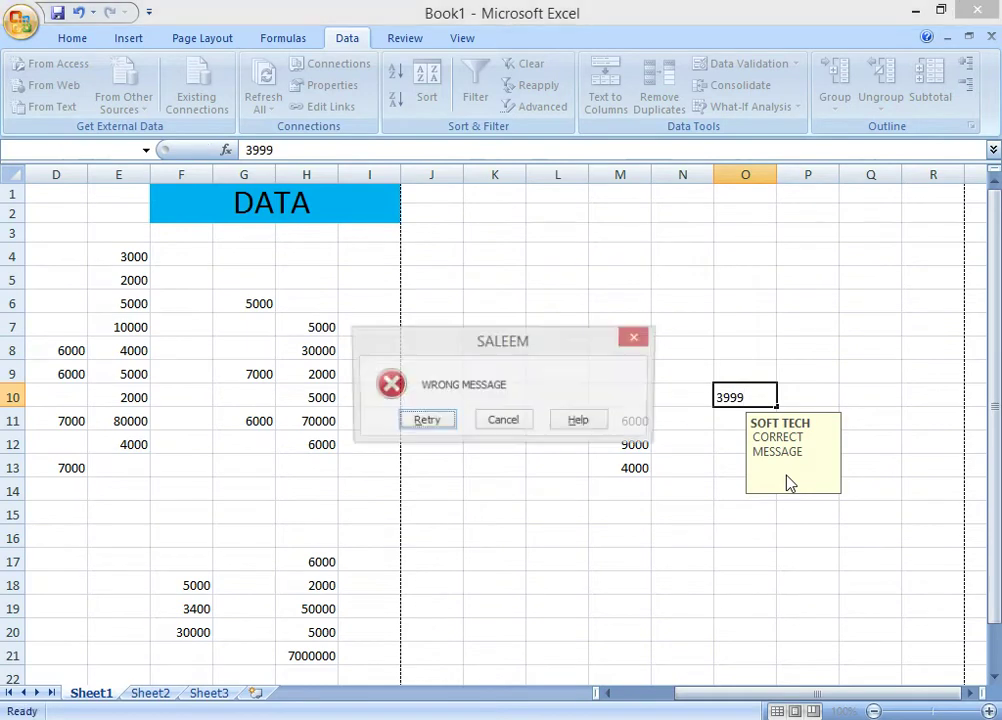
pyautogui.press('Return')
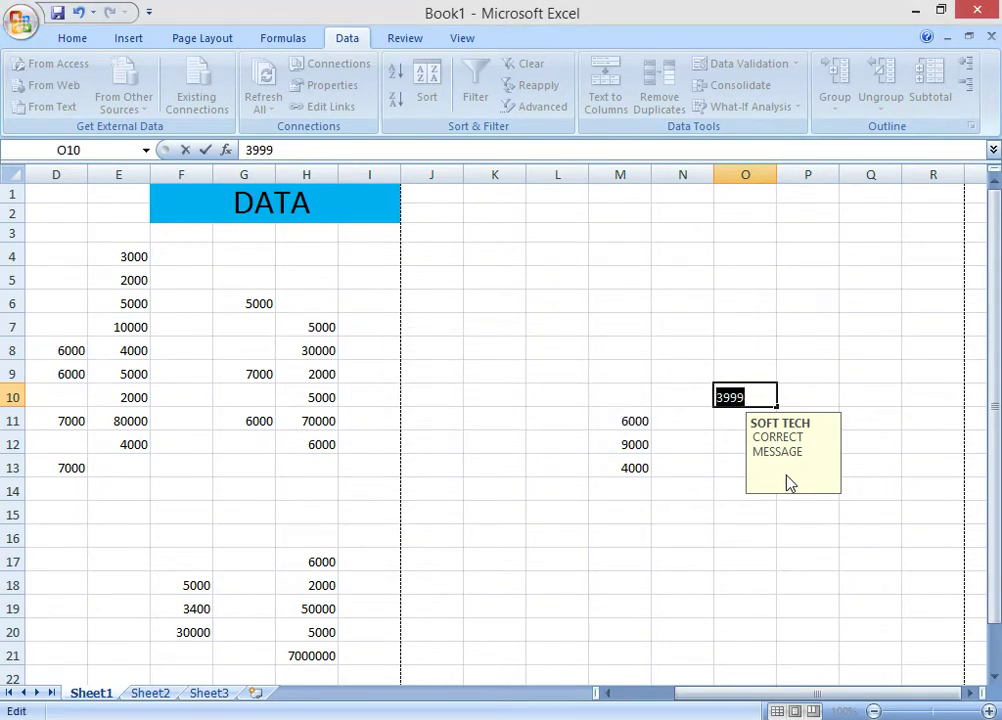
pyautogui.write('5000')
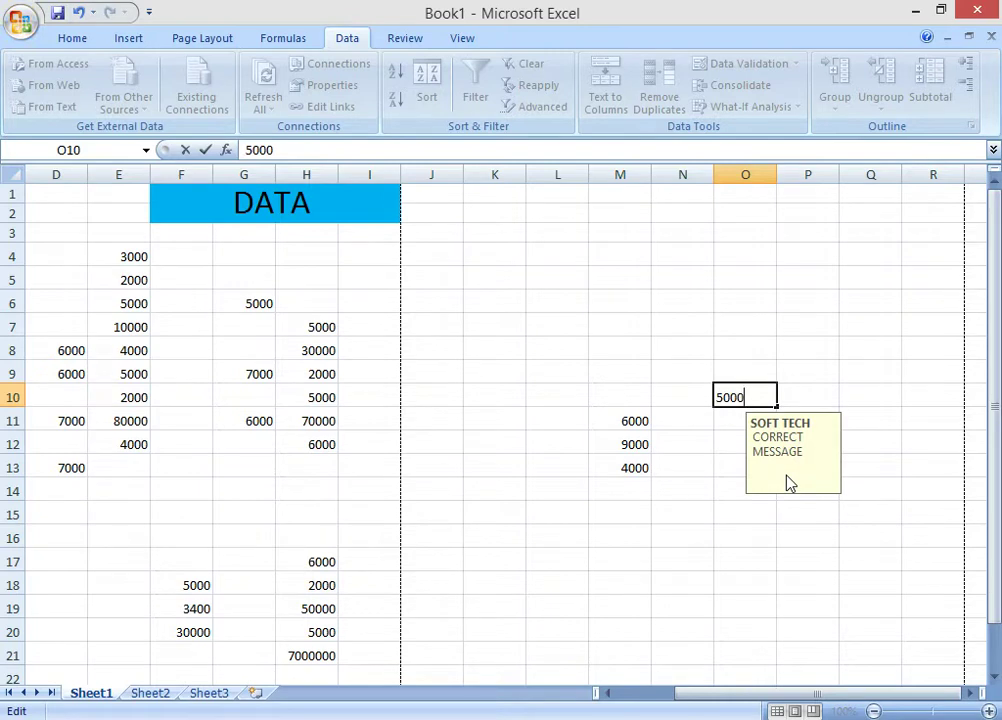
pyautogui.click(758, 556)
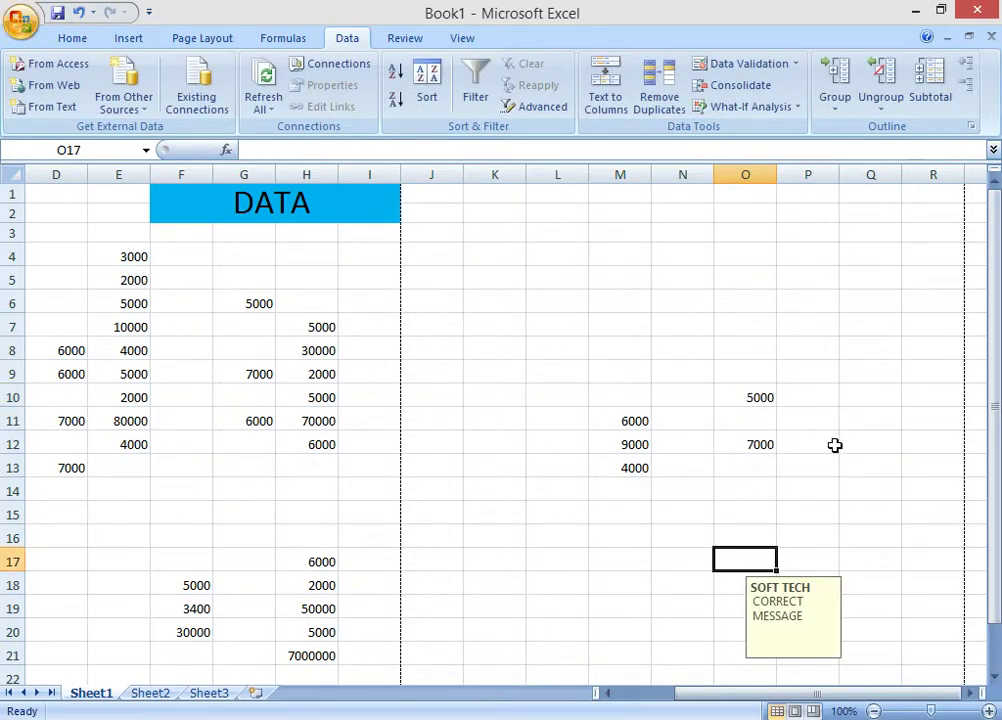
# Select the NAME and SALARY month table in S1:T16.
pyautogui.click(497, 347)
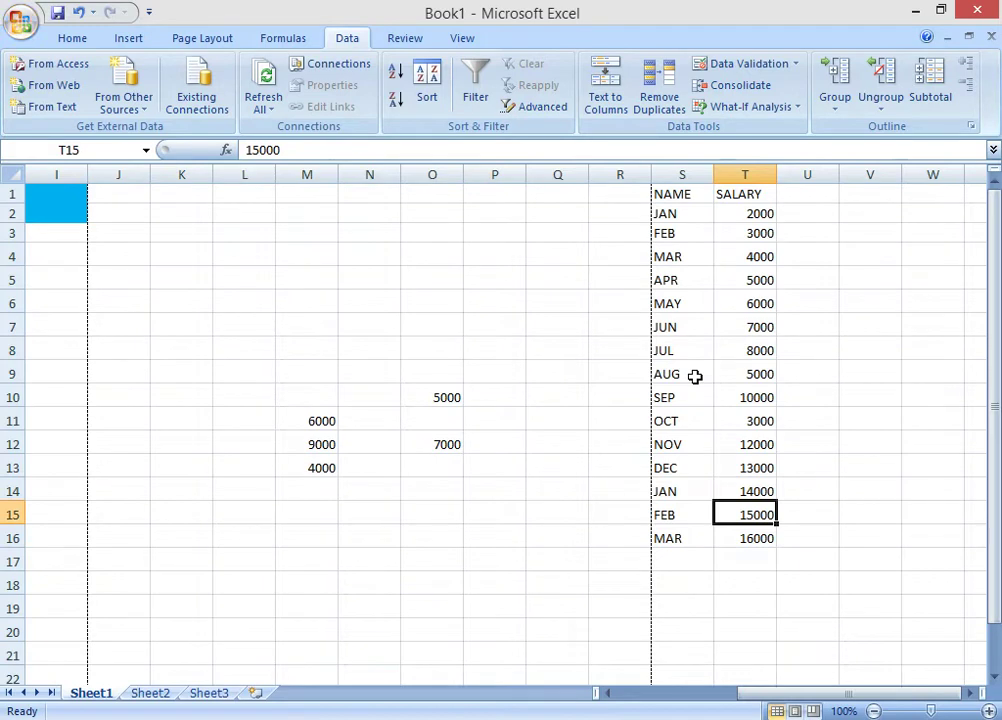
pyautogui.click(483, 348)
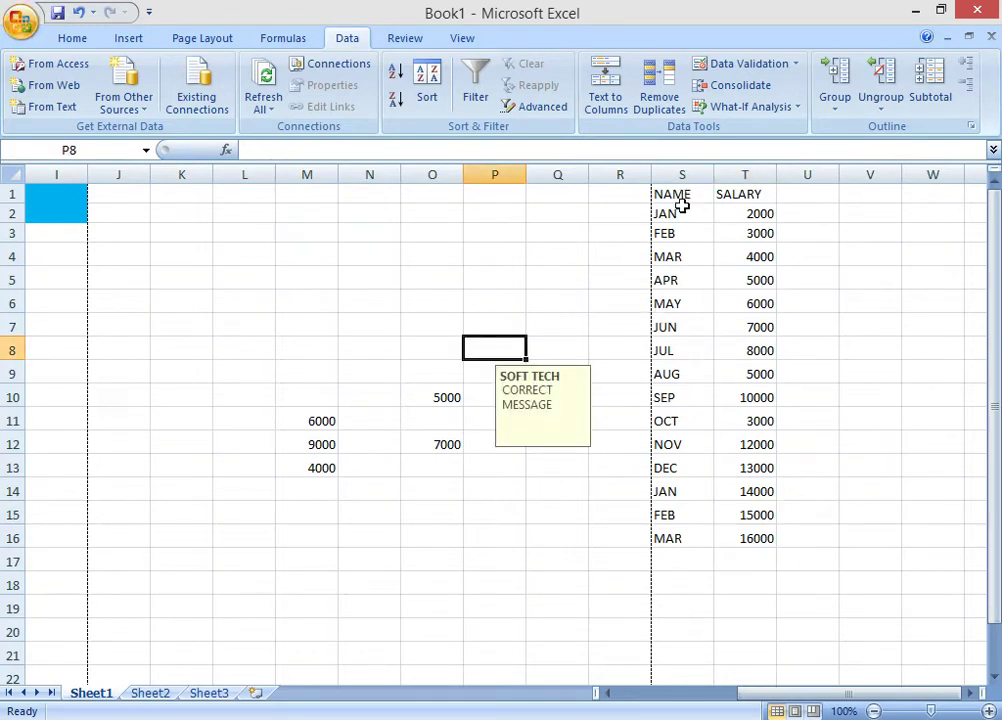
pyautogui.moveTo(674, 193)
pyautogui.mouseDown()
pyautogui.moveTo(784, 332)
pyautogui.moveTo(772, 416)
pyautogui.moveTo(776, 540)
pyautogui.mouseUp()
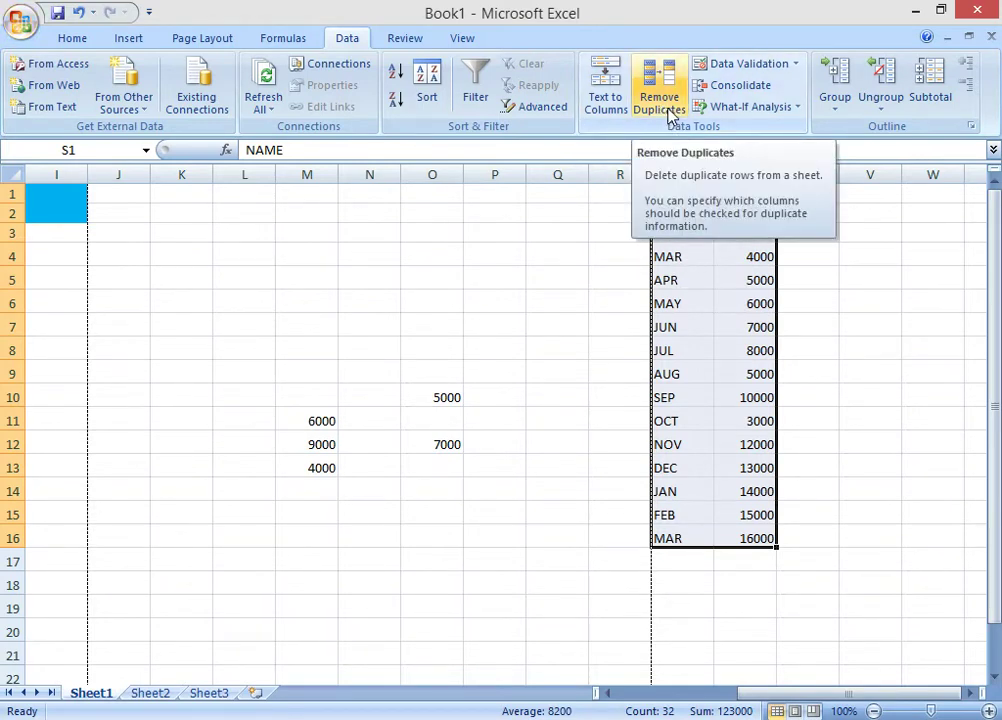
pyautogui.click(669, 112)
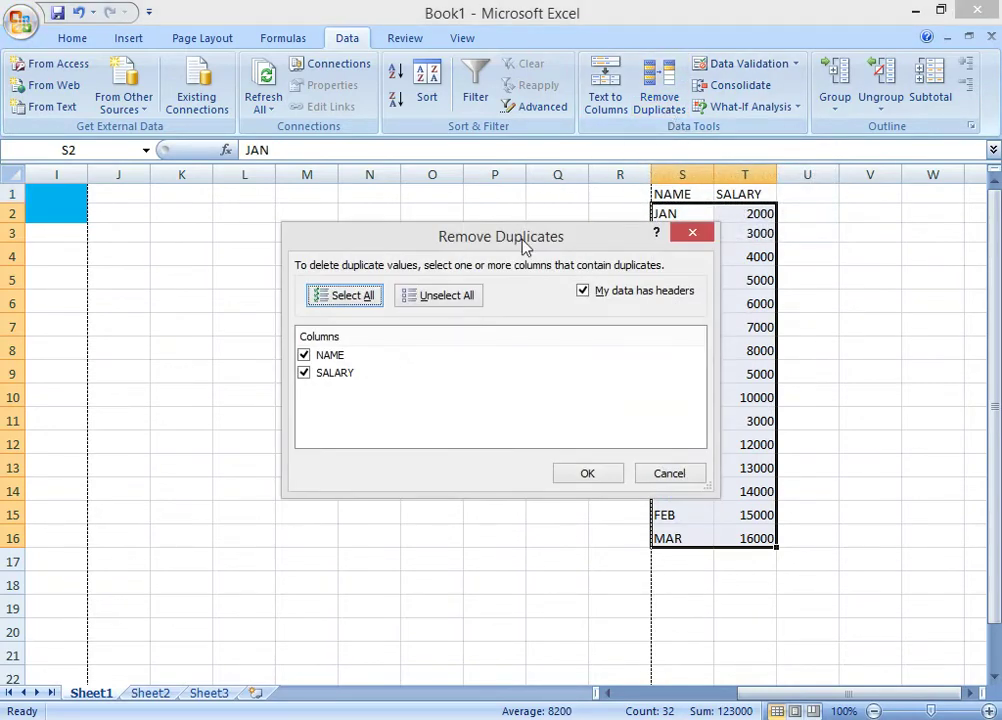
pyautogui.moveTo(521, 244); pyautogui.dragTo(366, 247)
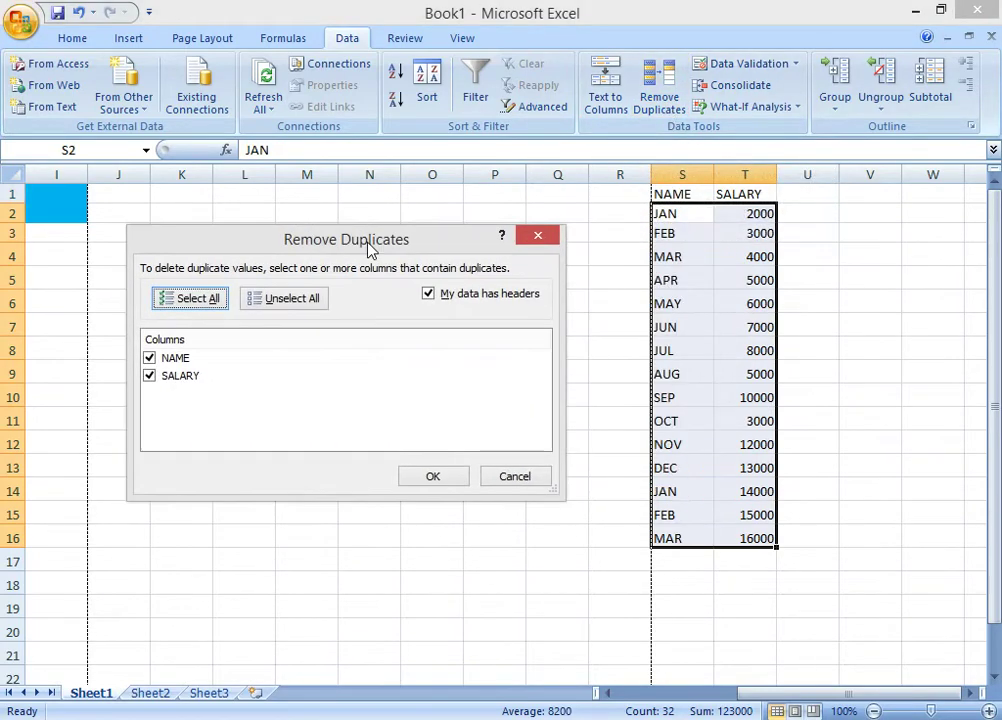
pyautogui.click(149, 376)
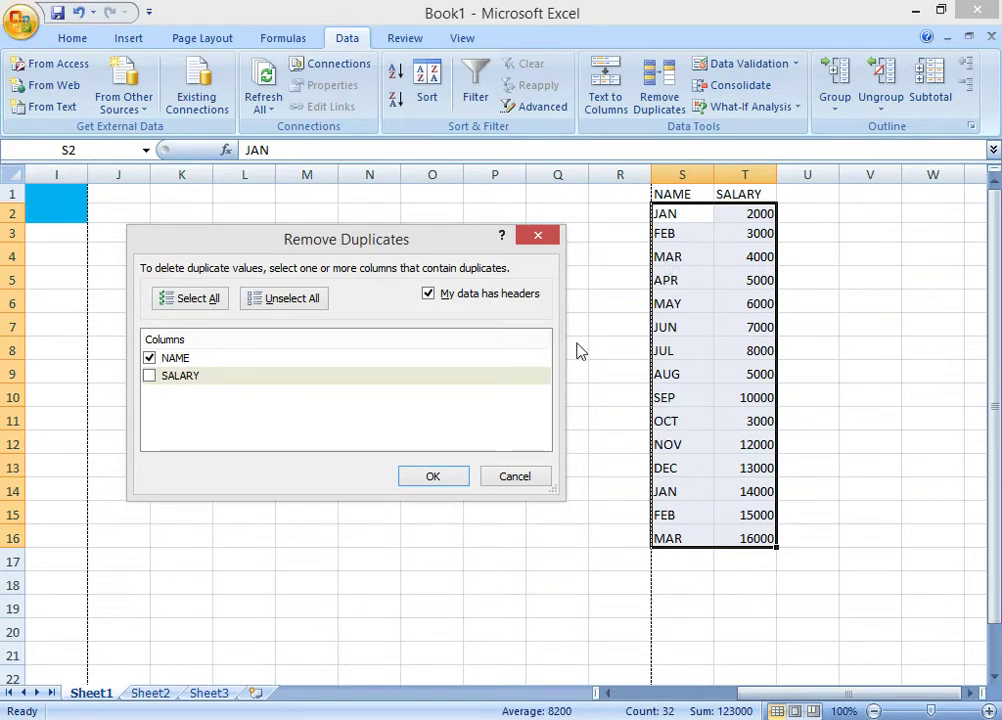
pyautogui.click(437, 480)
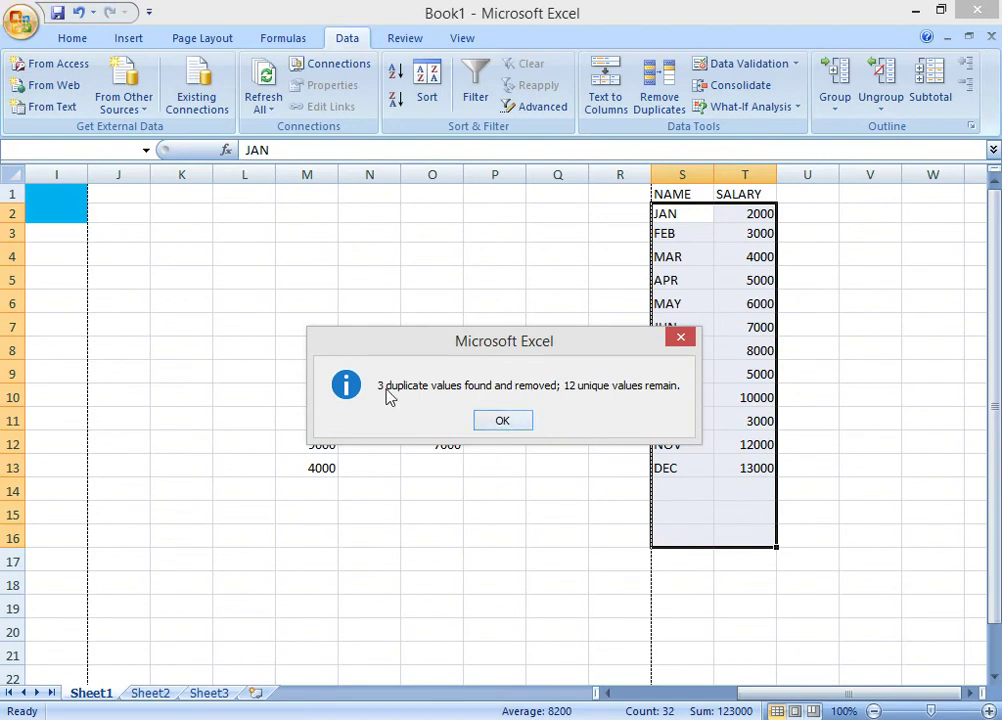
pyautogui.click(502, 422)
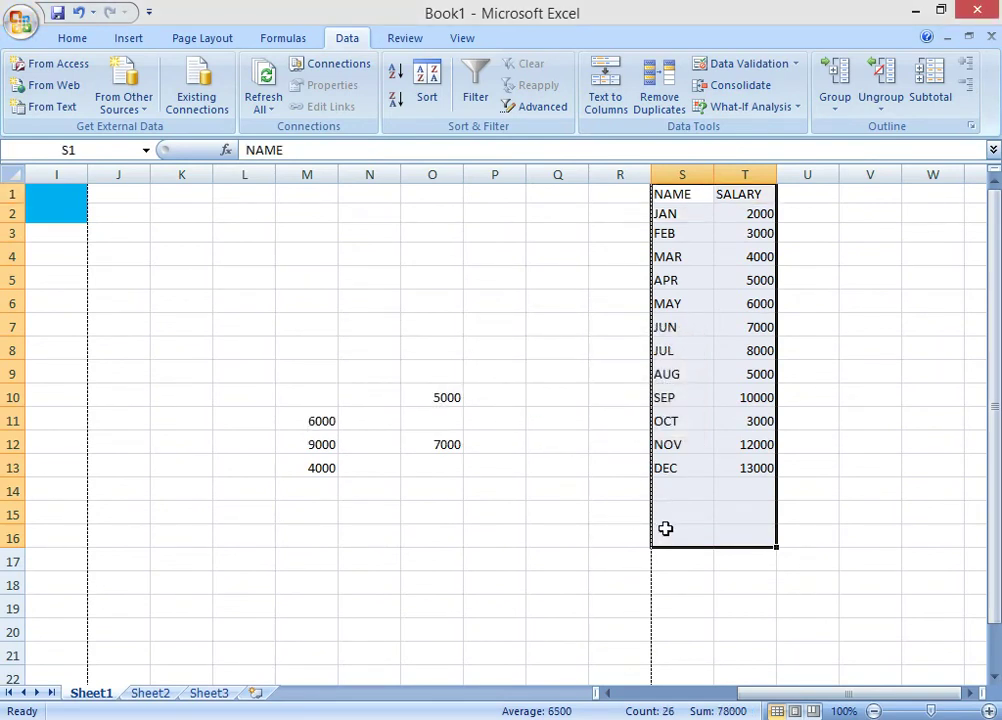
pyautogui.hotkey('ctrl', 'z')
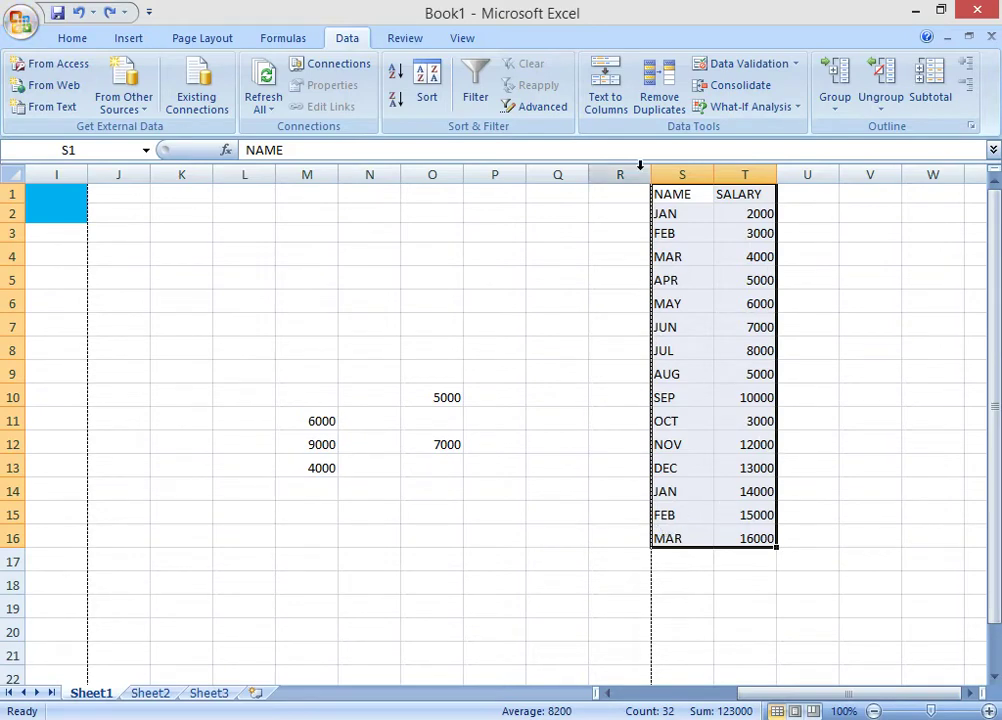
pyautogui.click(658, 85)
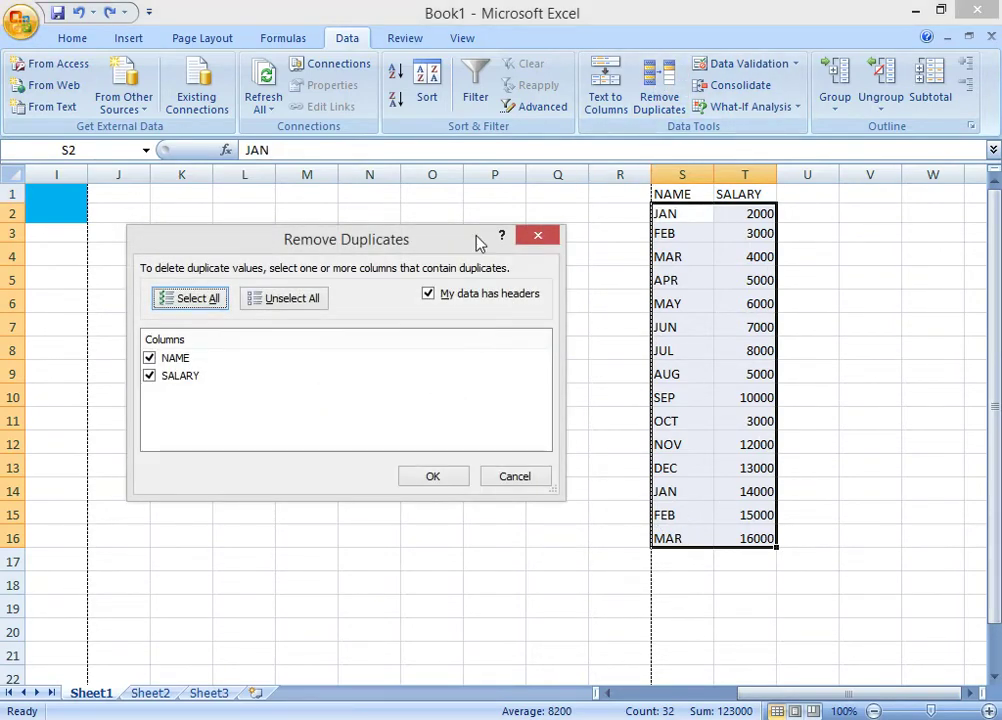
pyautogui.click(149, 358)
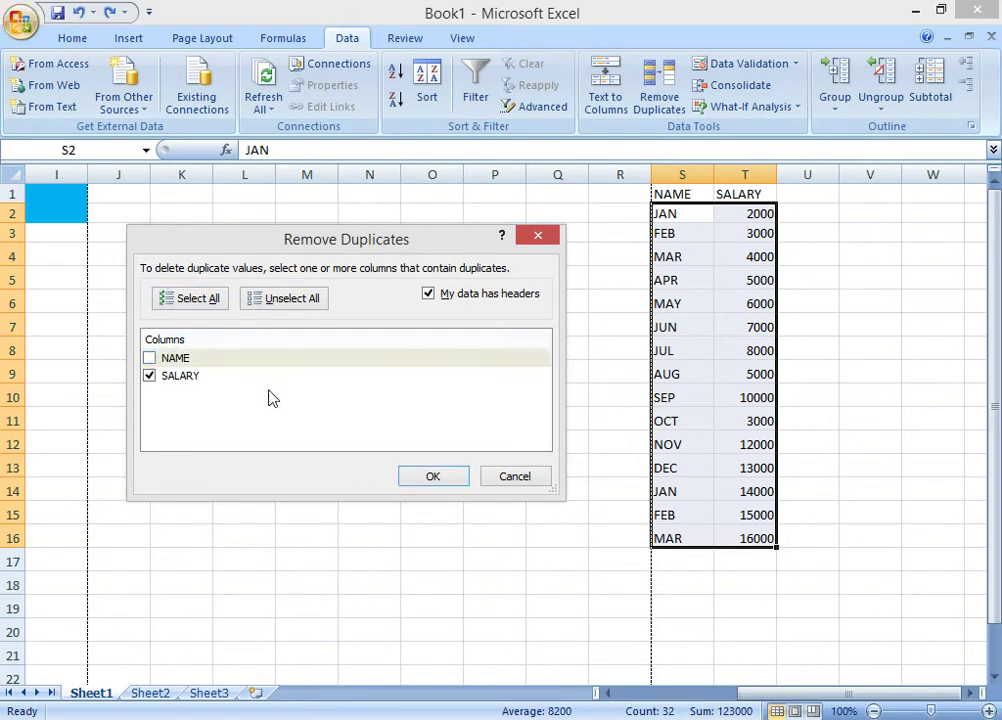
pyautogui.click(433, 478)
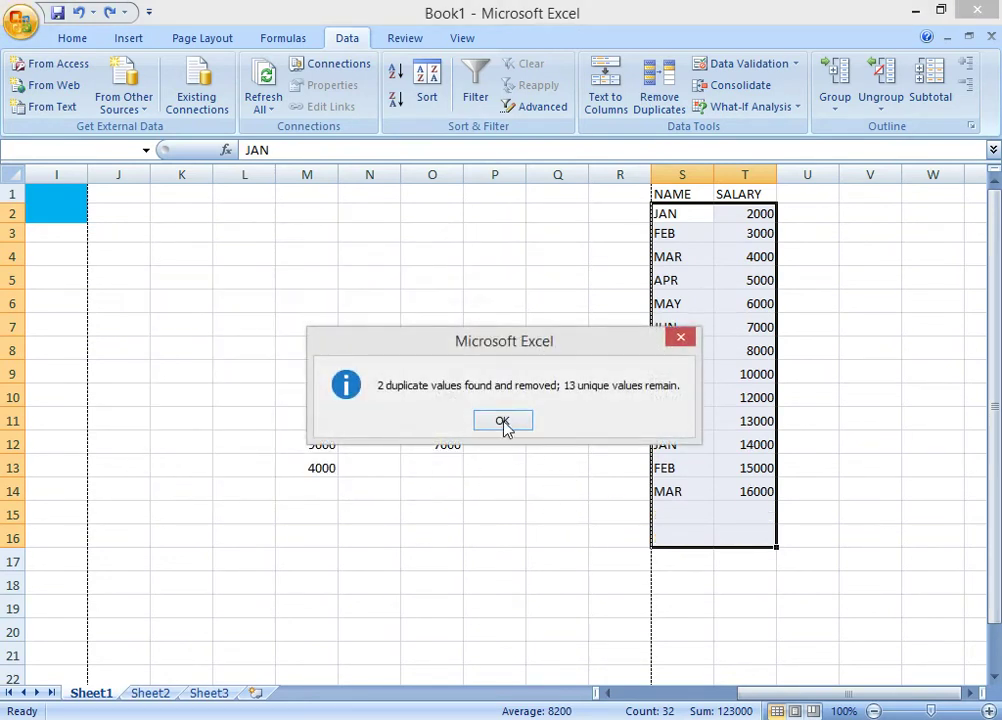
pyautogui.click(503, 421)
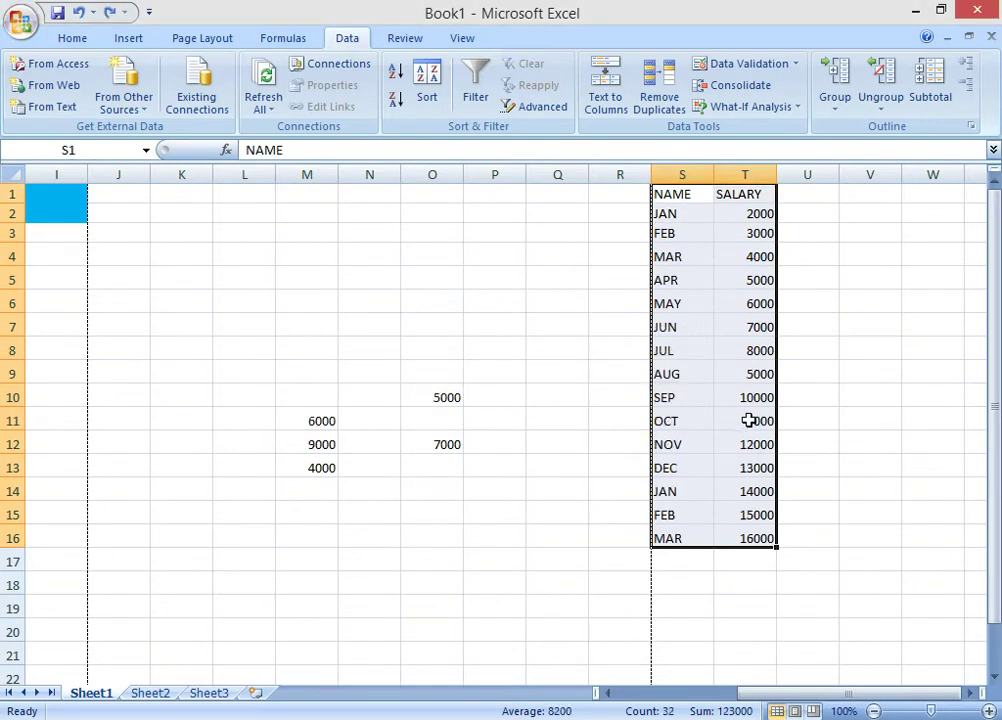
pyautogui.click(766, 421)
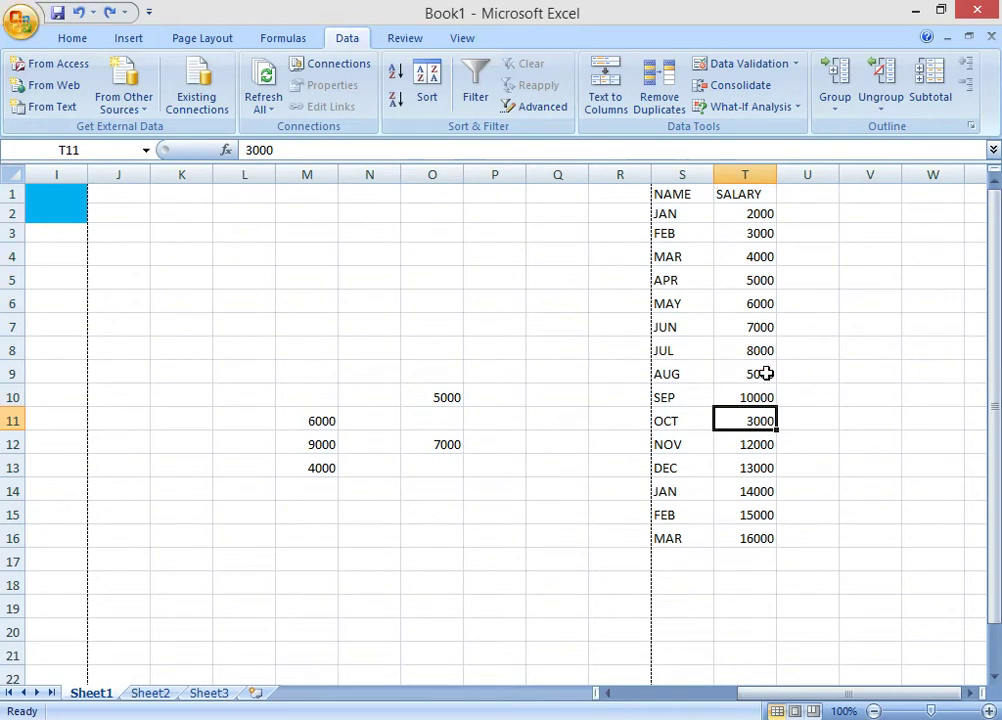
pyautogui.click(766, 374)
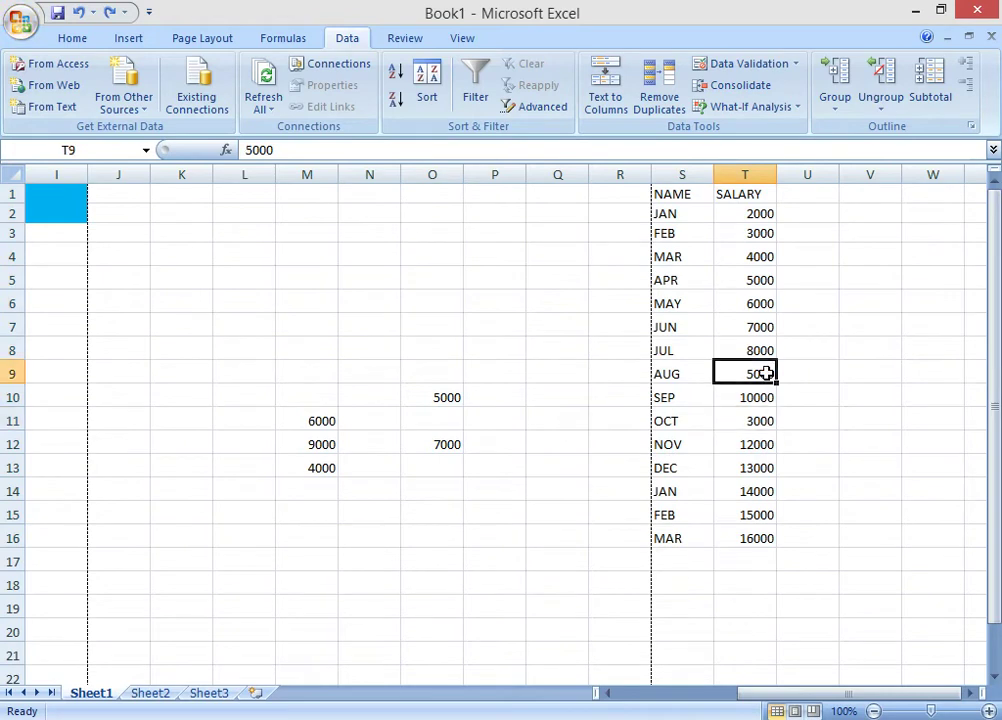
pyautogui.click(764, 232)
pyautogui.click(764, 284)
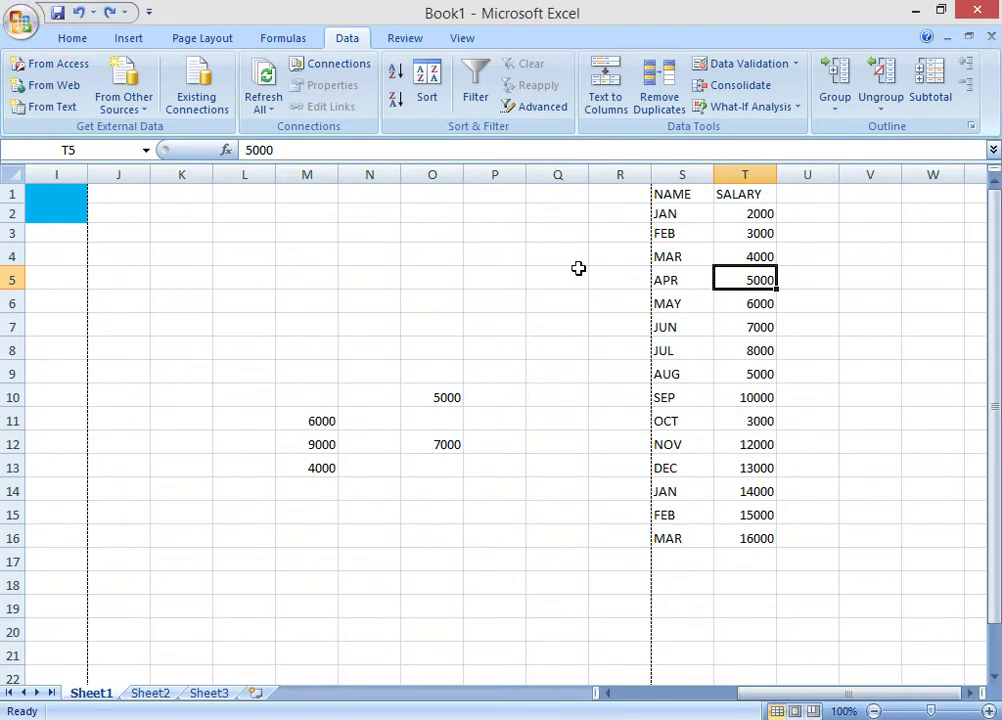
# Type 'NAME SALARY COUNTRY POST' into cell U1.
pyautogui.click(815, 199)
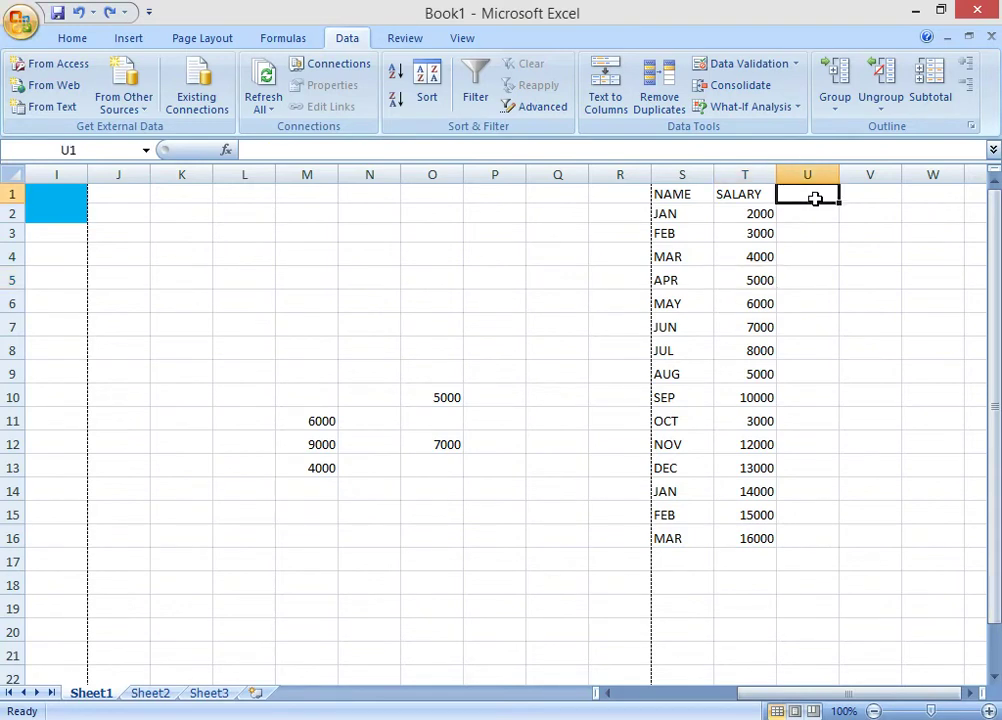
pyautogui.write('NAM')
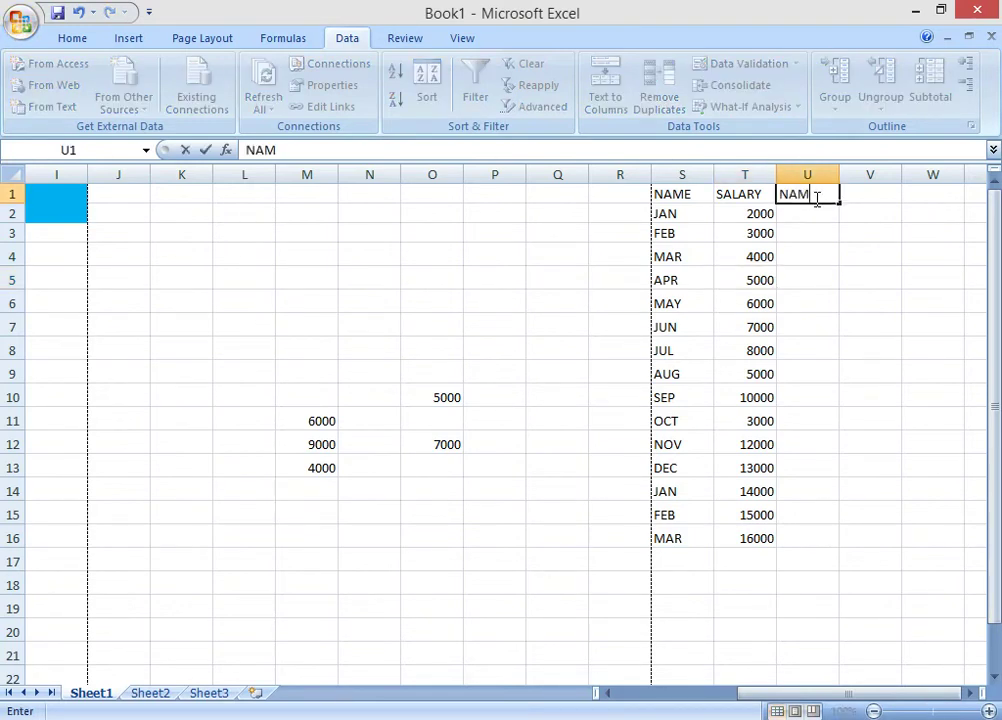
pyautogui.write('E SALARY')
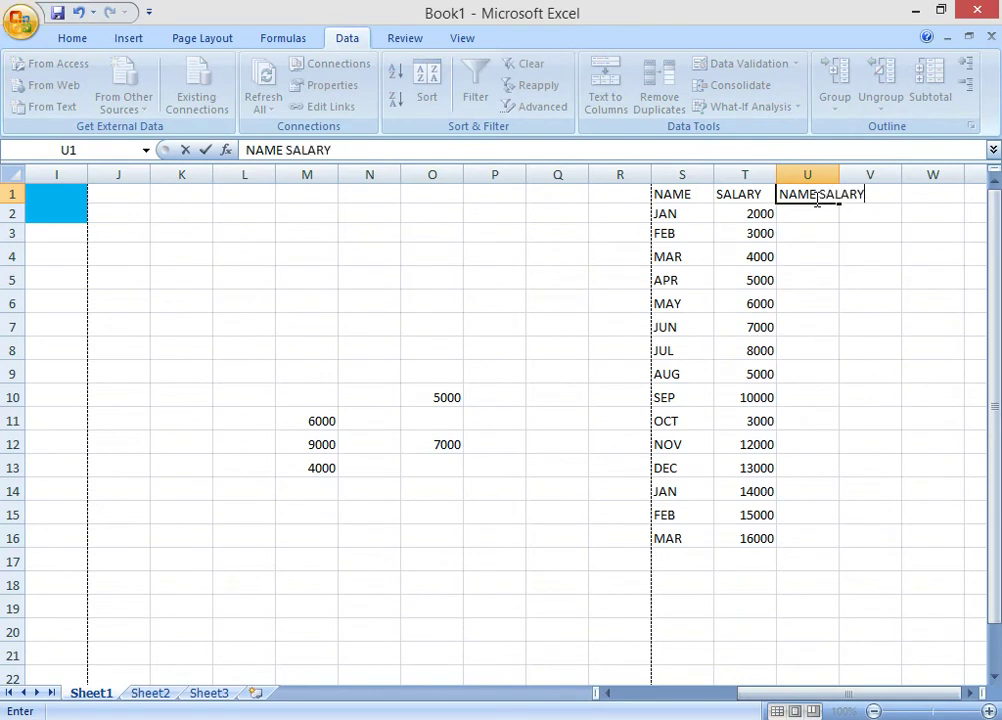
pyautogui.write(' COUNTR')
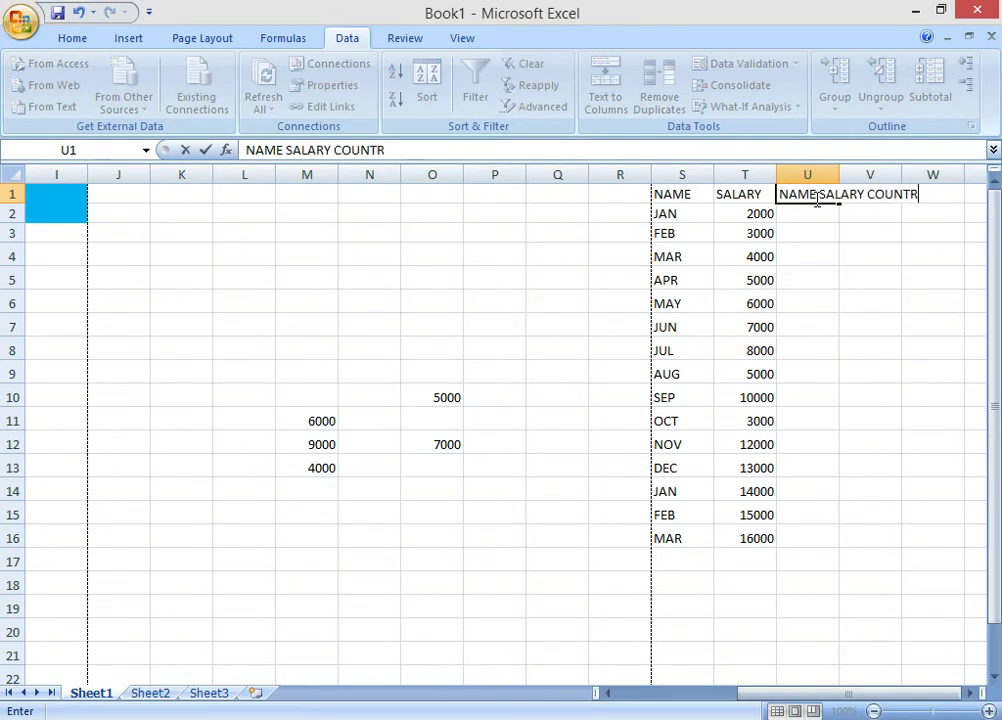
pyautogui.write('Y POST')
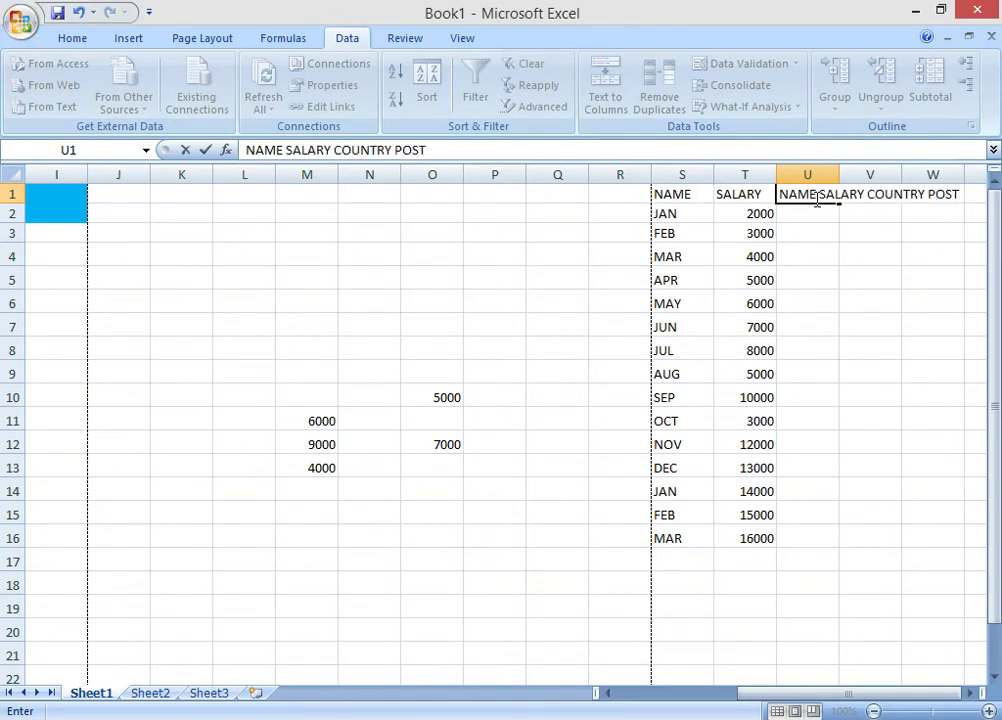
pyautogui.press('Return')
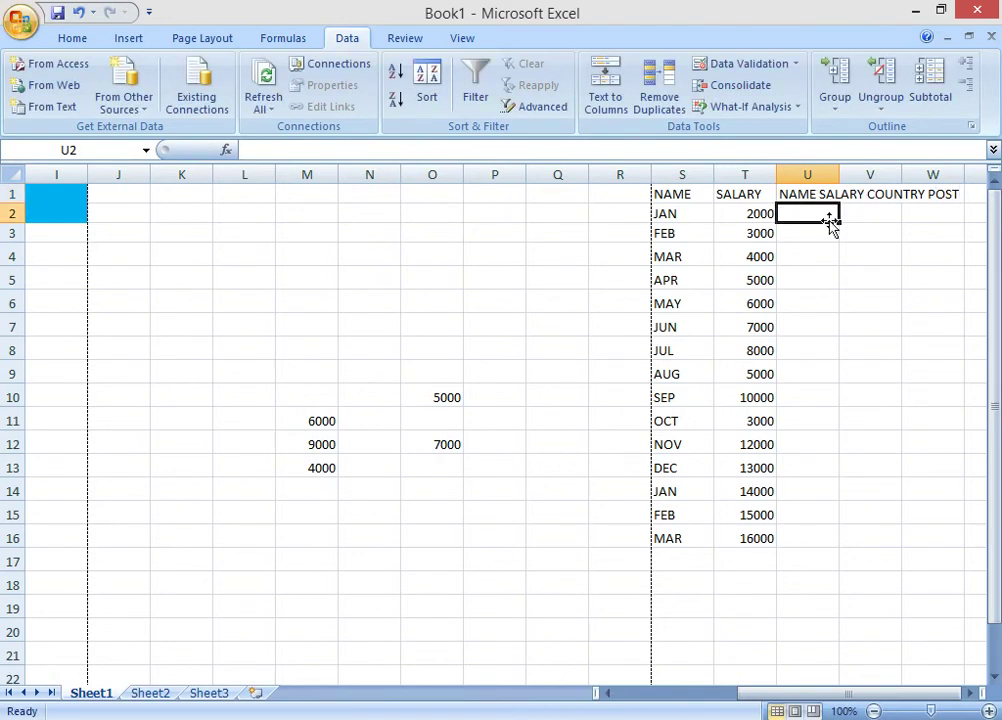
# Split U1's text into four headings across U1:X1 using Text to Columns with default settings.
pyautogui.moveTo(819, 193); pyautogui.dragTo(821, 214)
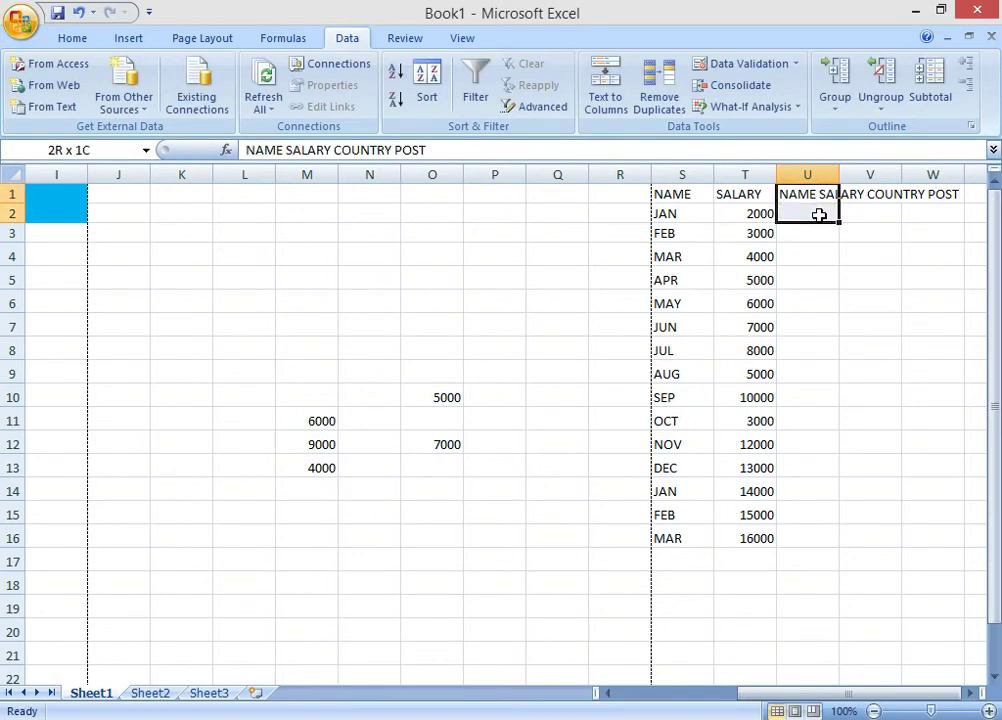
pyautogui.click(605, 103)
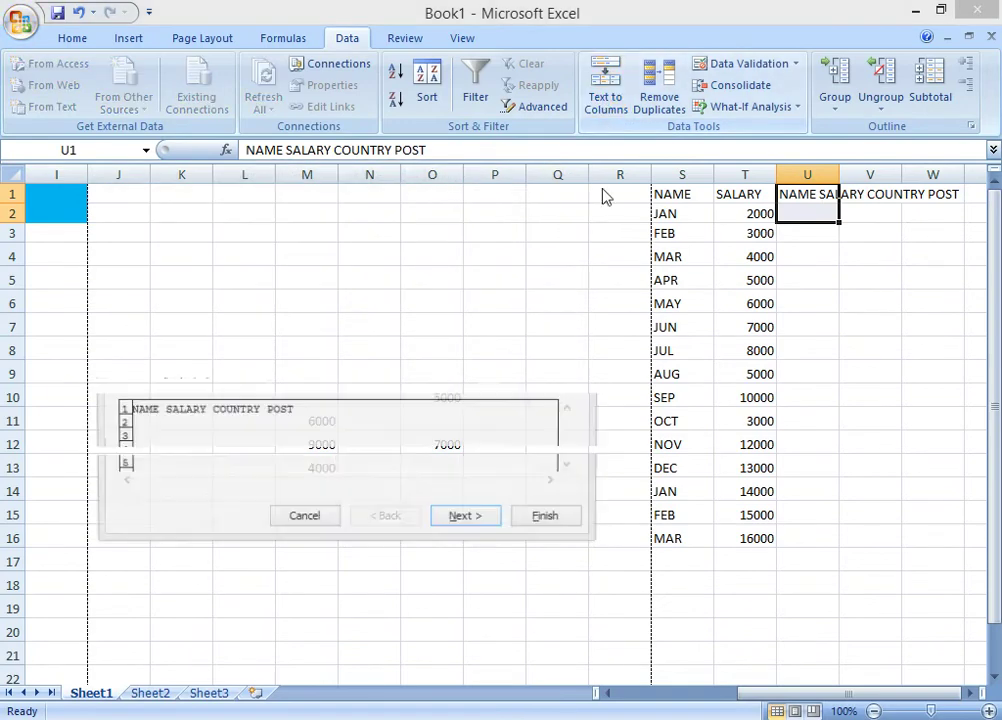
pyautogui.click(460, 521)
pyautogui.click(460, 521)
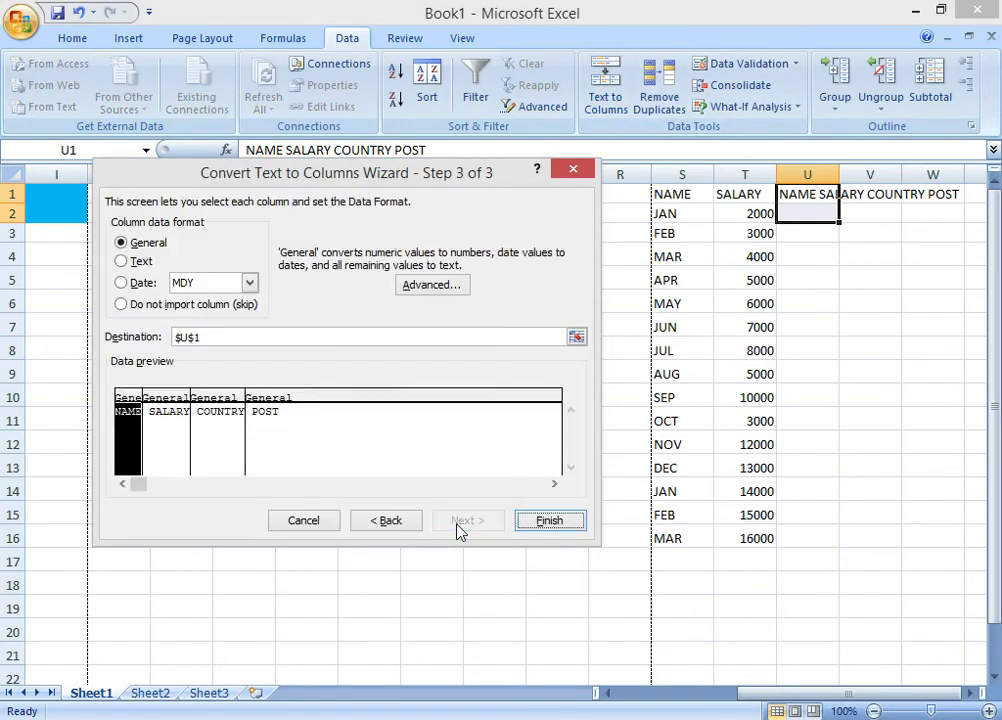
pyautogui.click(545, 521)
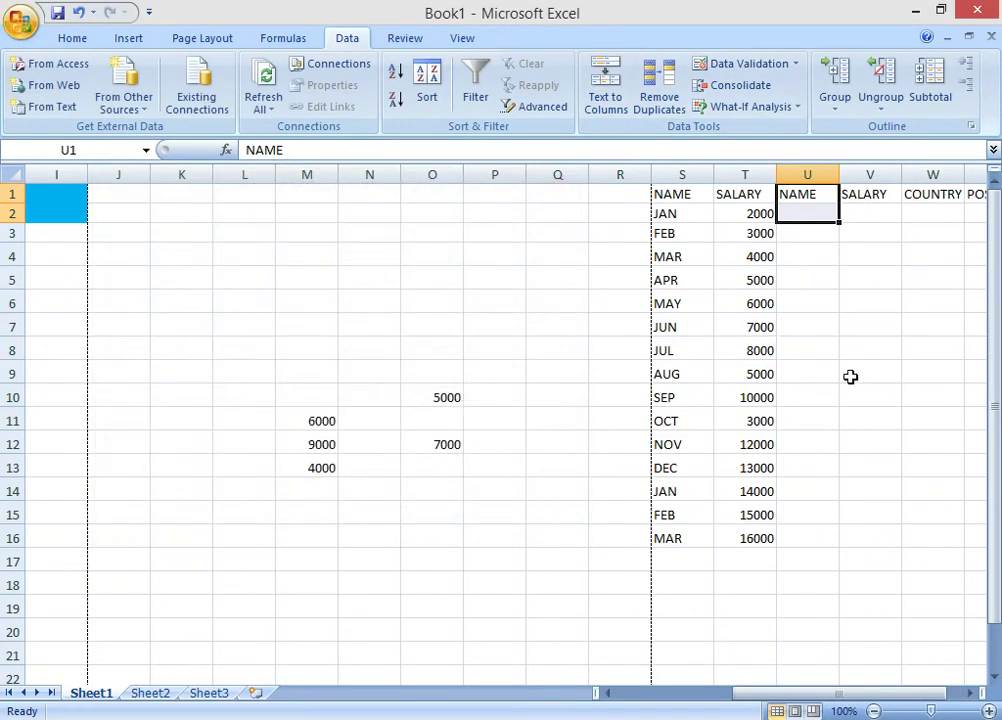
pyautogui.moveTo(842, 695); pyautogui.dragTo(851, 697)
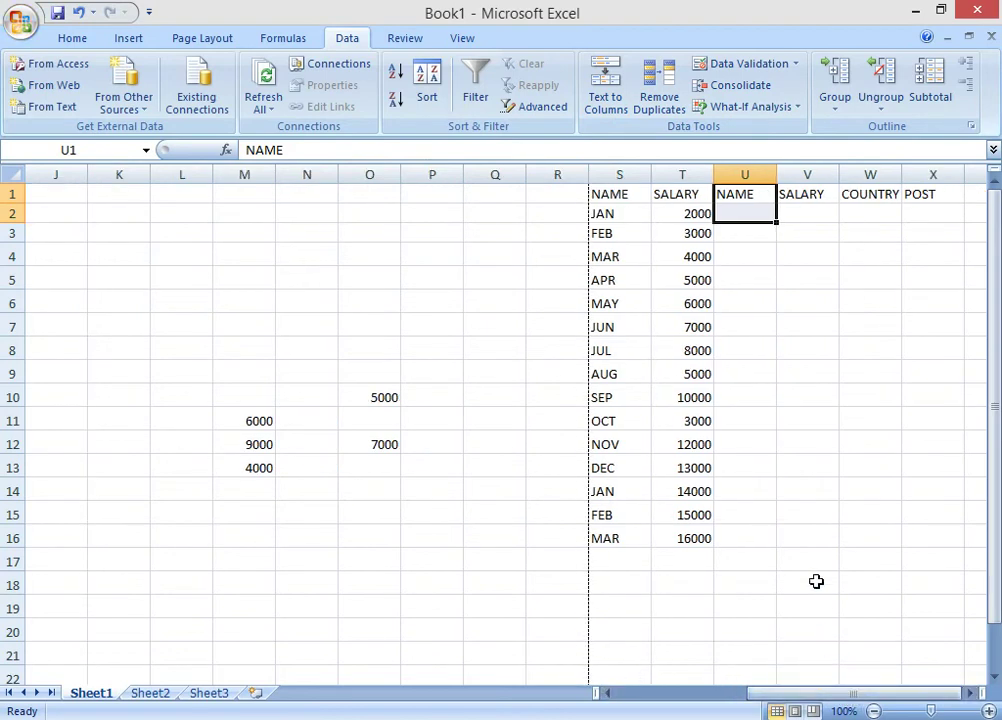
# Enter 'NAME,POST,SALARY.COUNTRY PHONE' in cell U4, correcting a typo along the way.
pyautogui.click(759, 240)
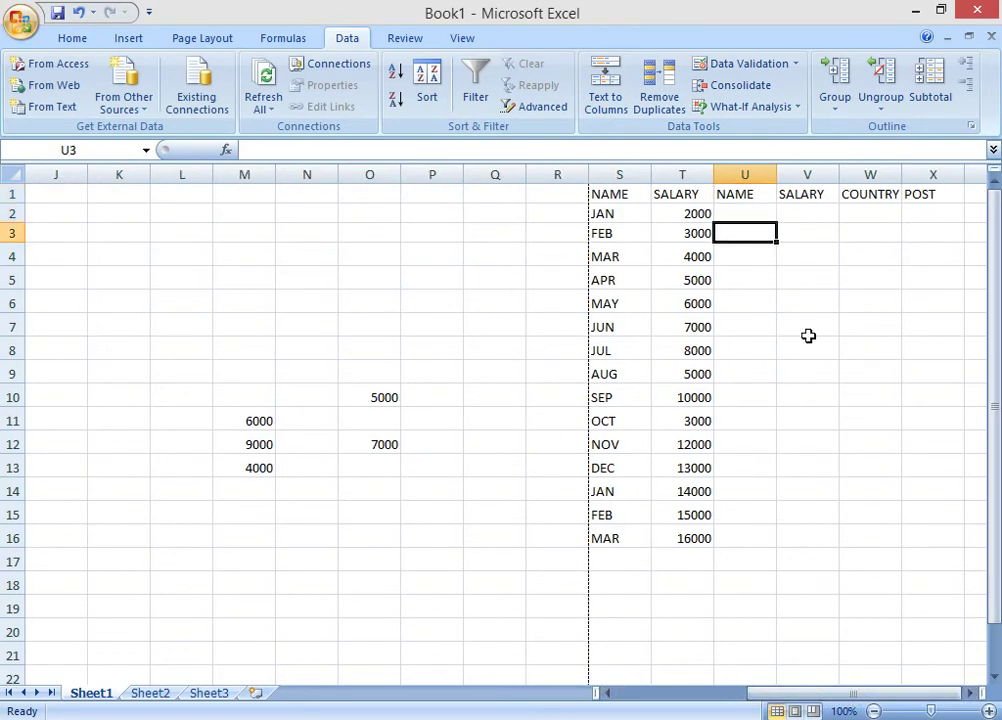
pyautogui.press('Down')
pyautogui.write('NA')
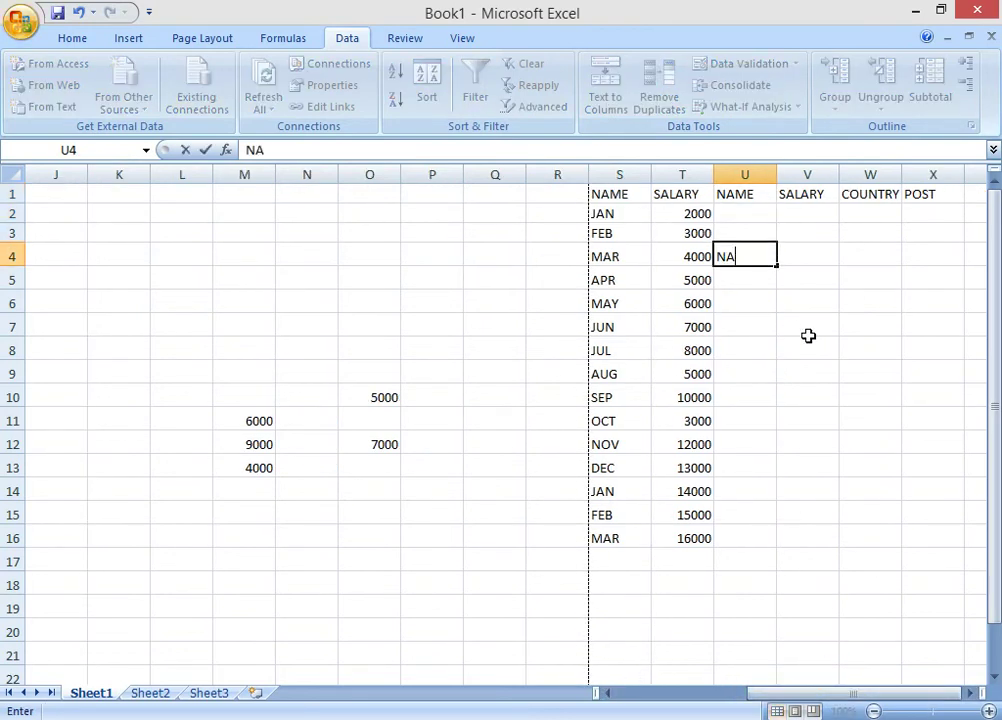
pyautogui.write('ME,')
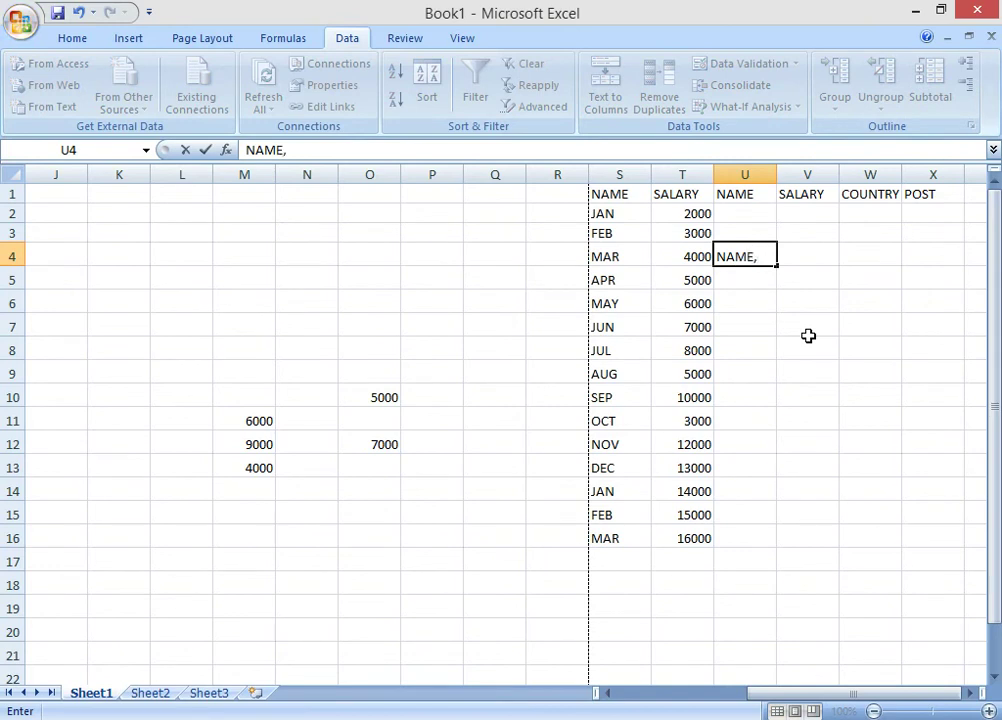
pyautogui.write('POST')
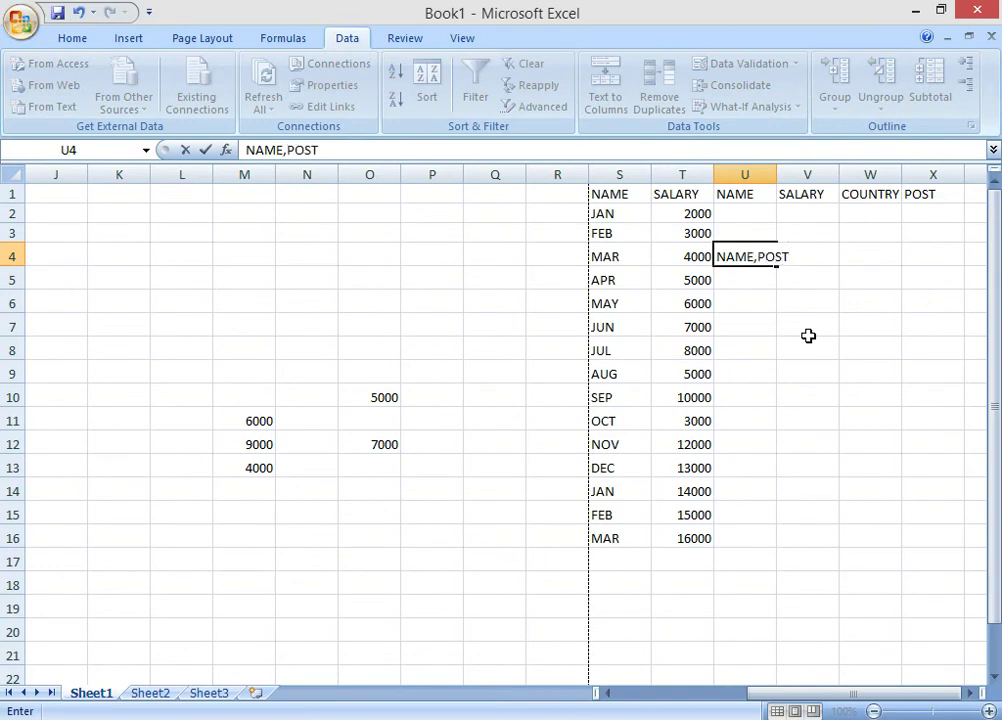
pyautogui.write(',')
pyautogui.write('SALARY')
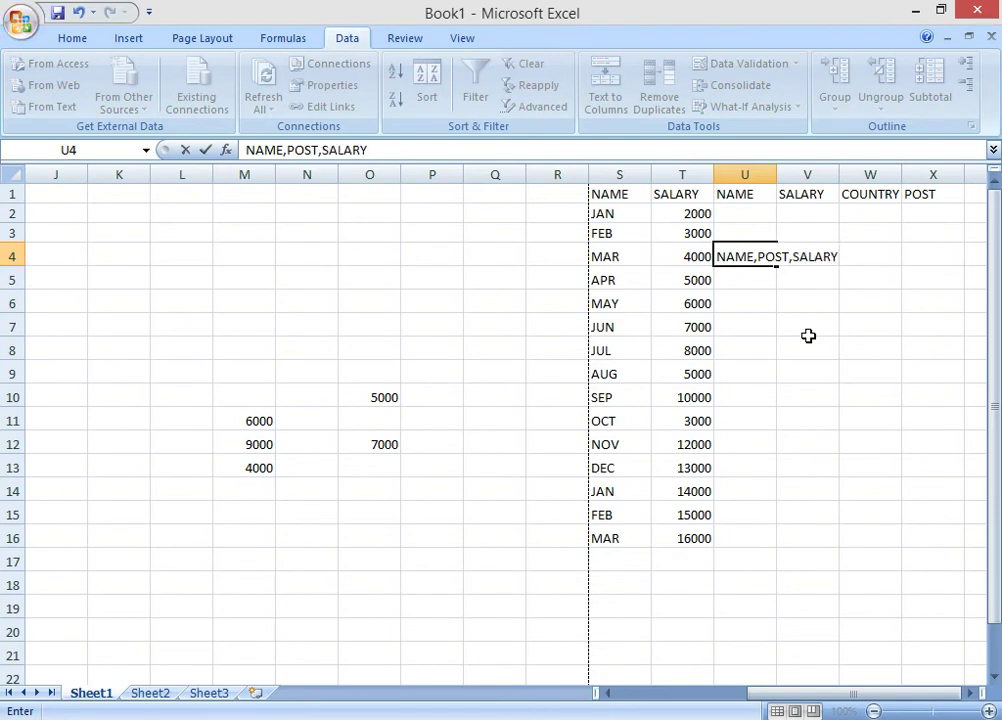
pyautogui.write('.')
pyautogui.write('COUNTRY')
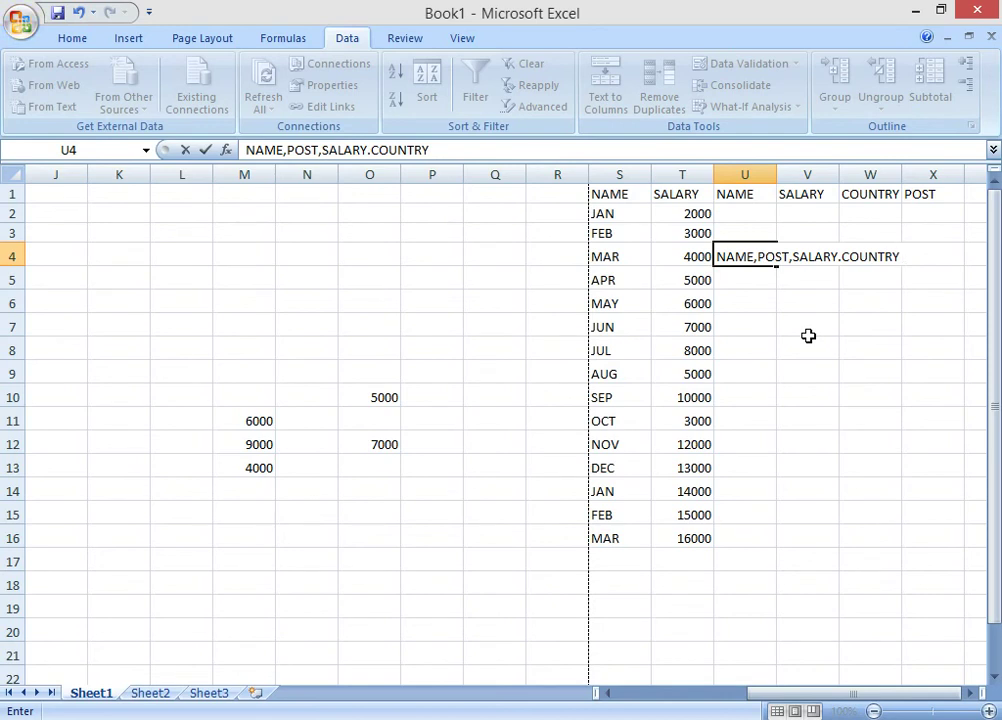
pyautogui.write('F N')
pyautogui.press('BackSpace')
pyautogui.press('BackSpace')
pyautogui.press('BackSpace')
pyautogui.write('PHON')
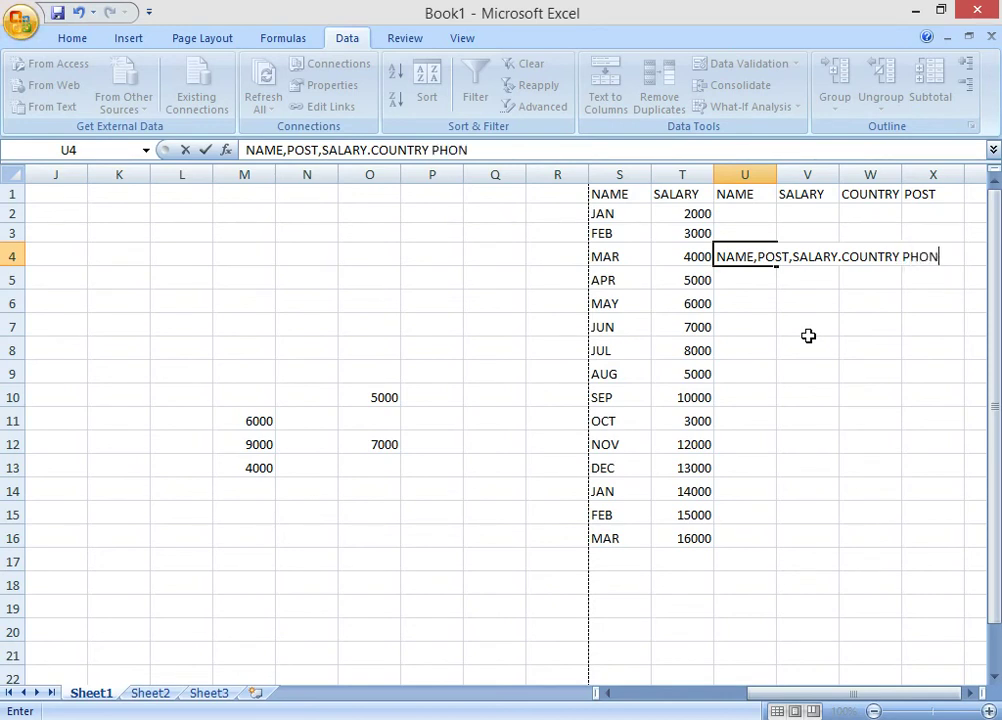
pyautogui.write('E')
pyautogui.press('Return')
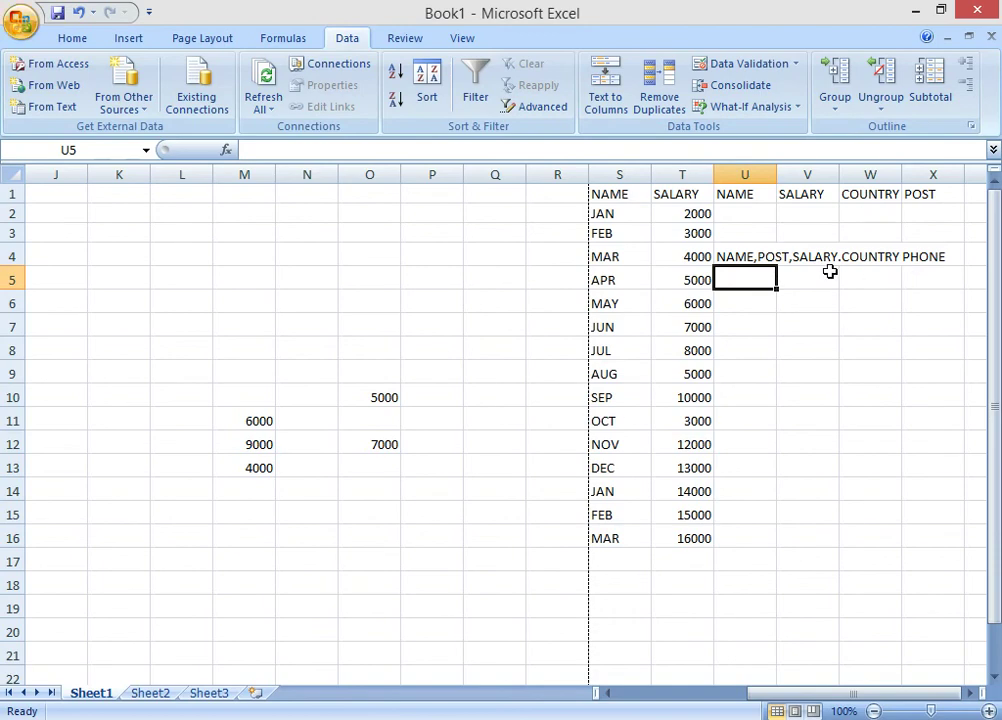
# Split U4 by comma, space and '.' delimiters into NAME, POST, SALARY, COUNTRY, PHONE across U4:Y4.
pyautogui.moveTo(757, 260); pyautogui.dragTo(749, 300)
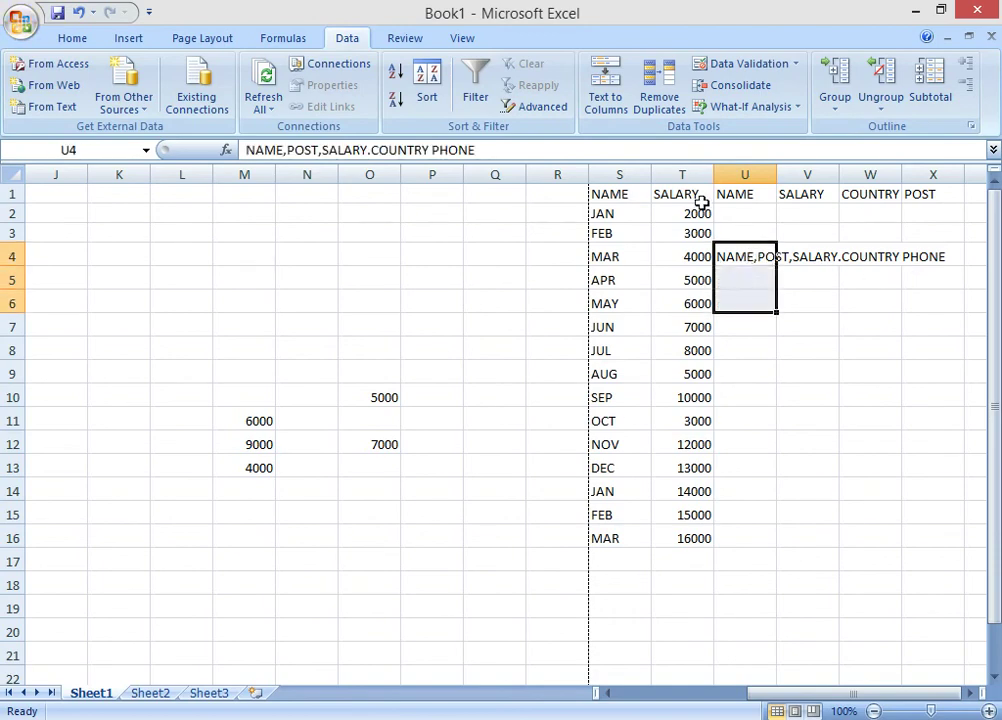
pyautogui.click(604, 92)
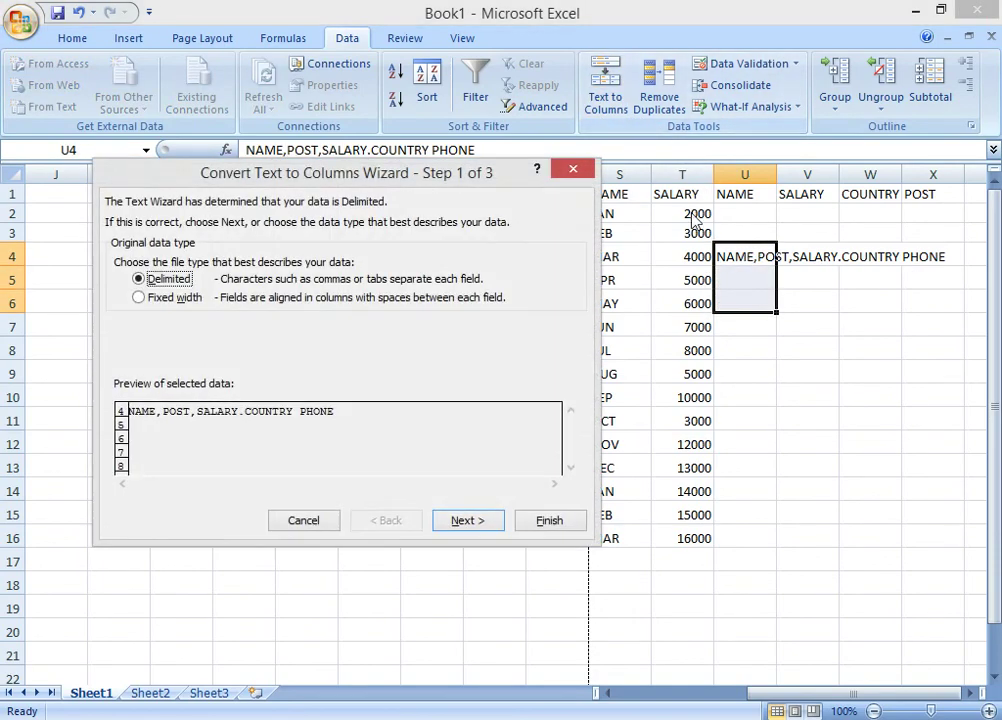
pyautogui.click(468, 521)
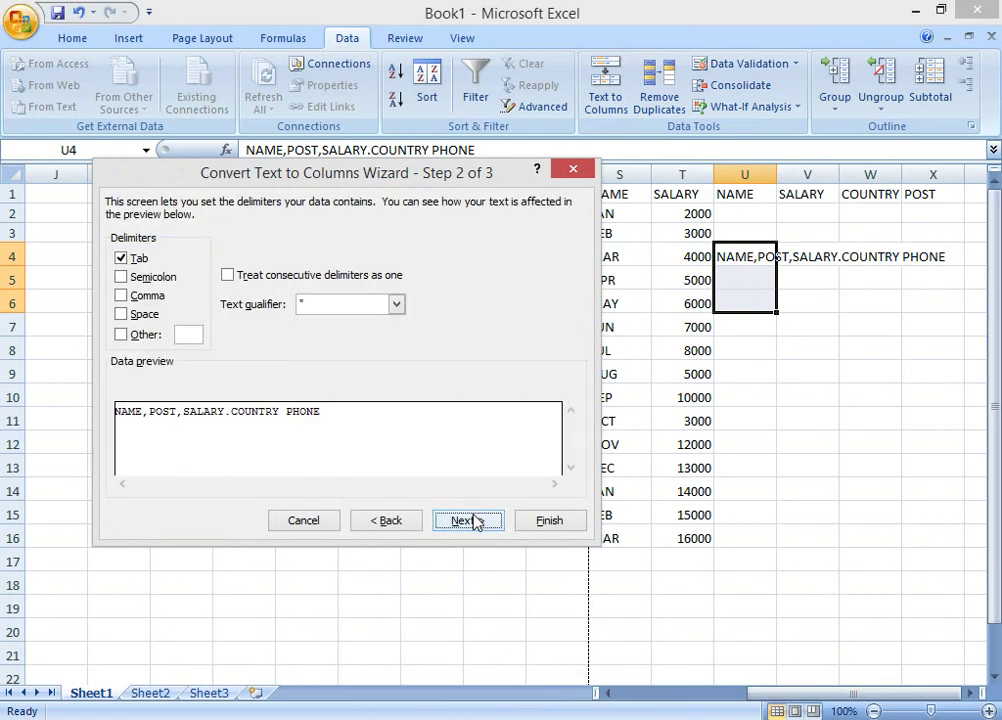
pyautogui.click(121, 296)
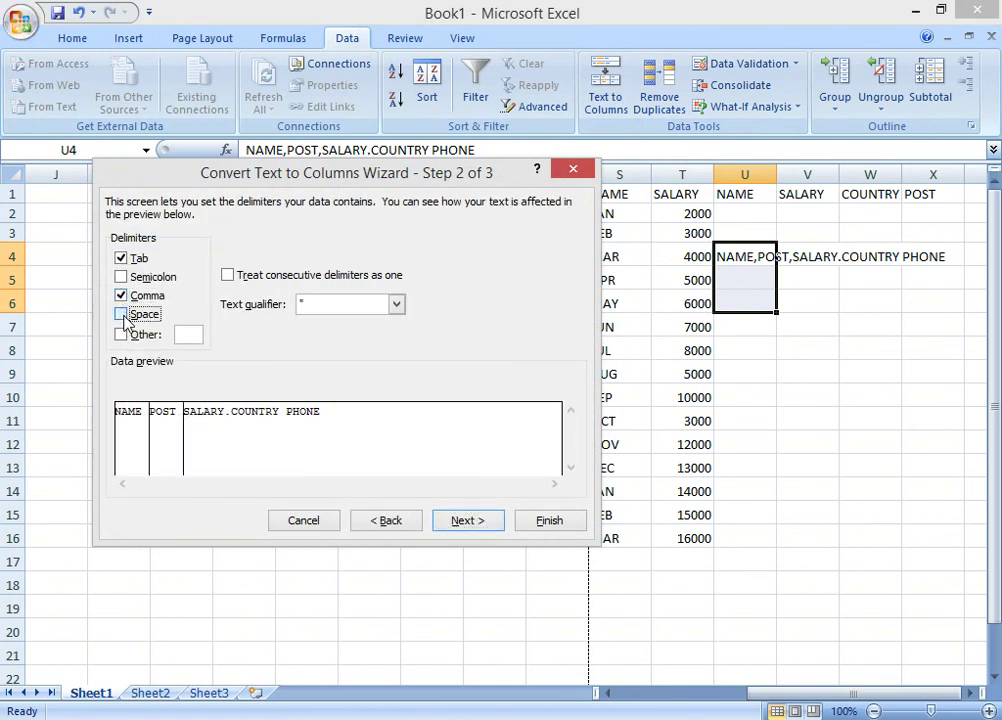
pyautogui.click(121, 314)
pyautogui.click(190, 338)
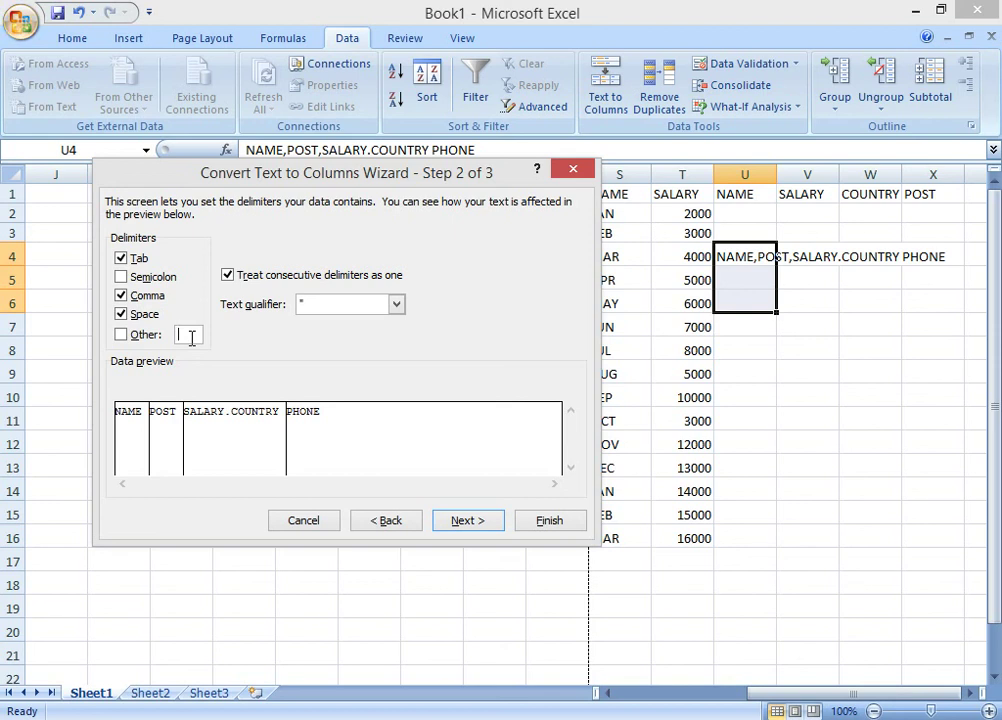
pyautogui.write('.')
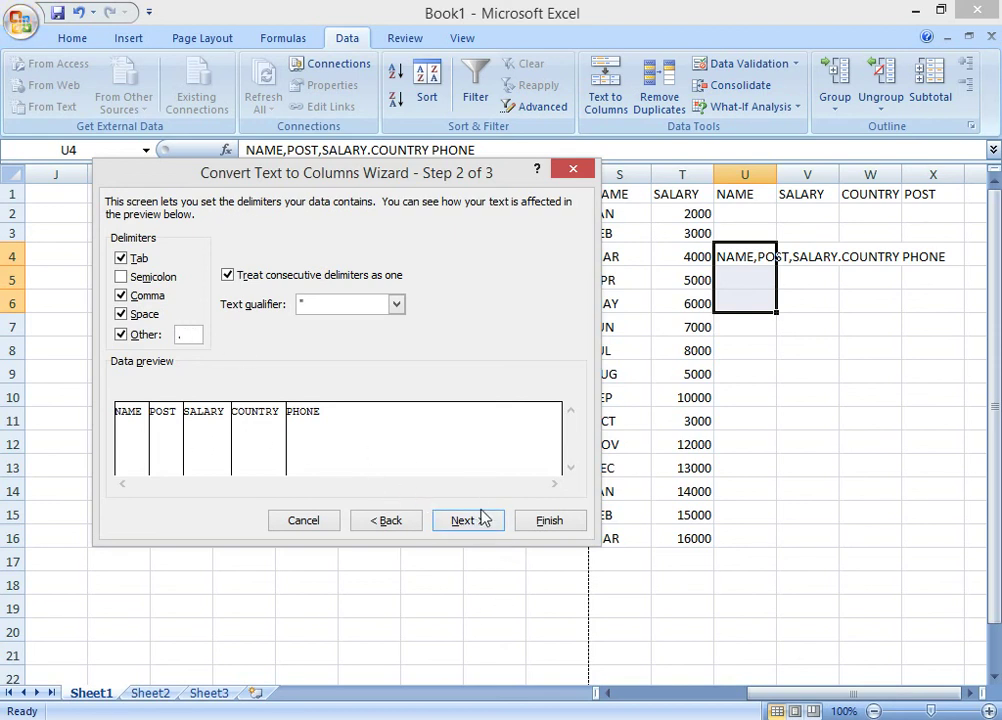
pyautogui.click(484, 525)
pyautogui.click(549, 521)
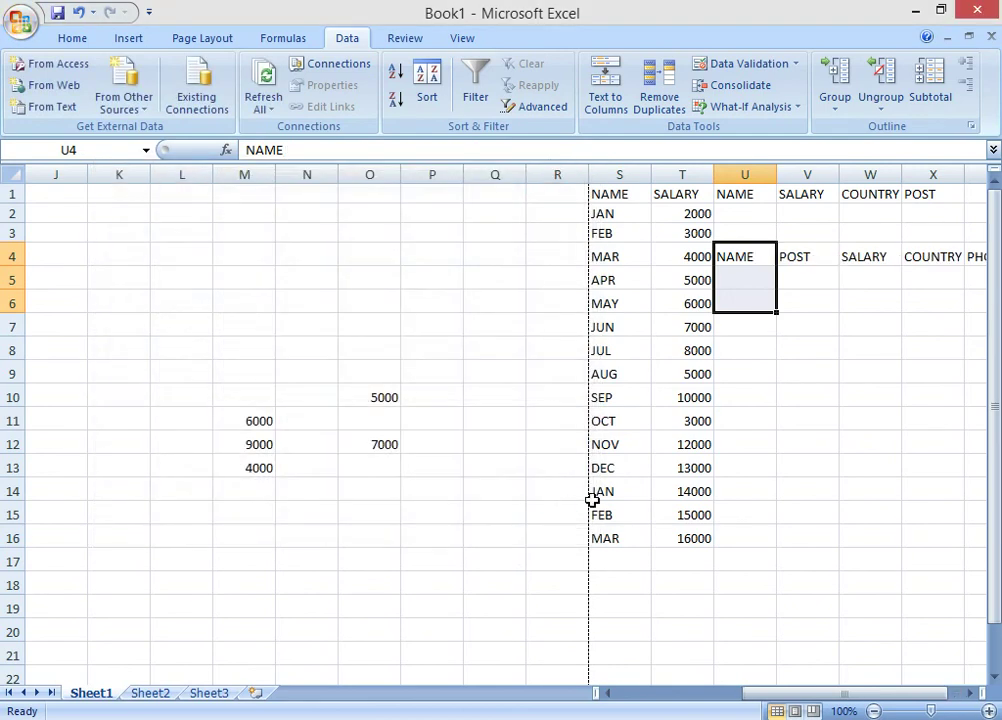
pyautogui.click(686, 513)
pyautogui.click(660, 608)
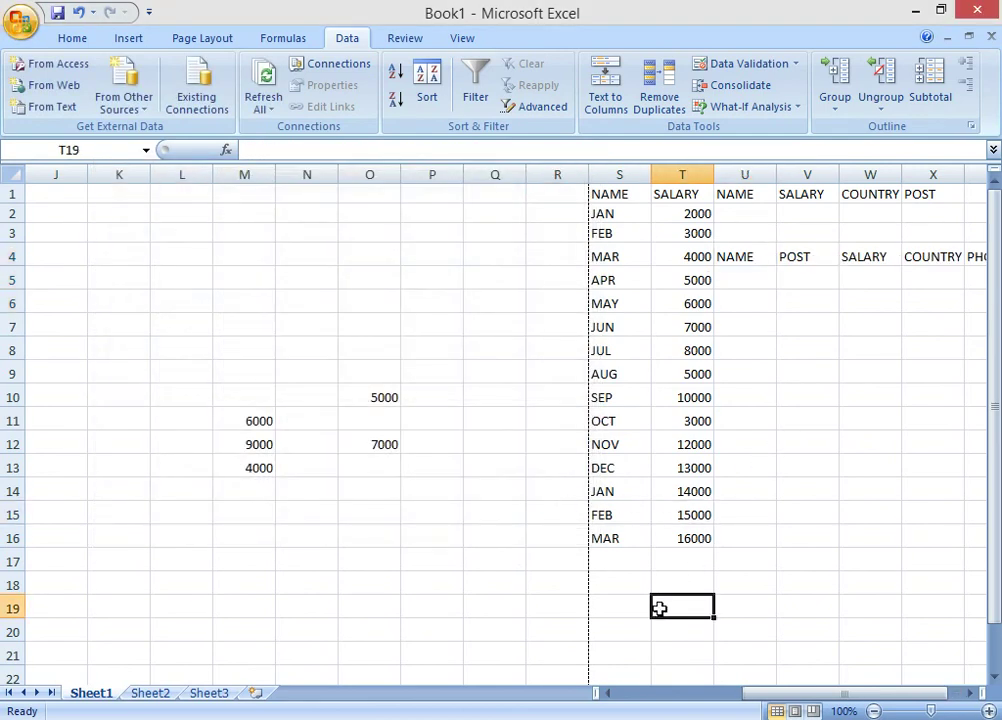